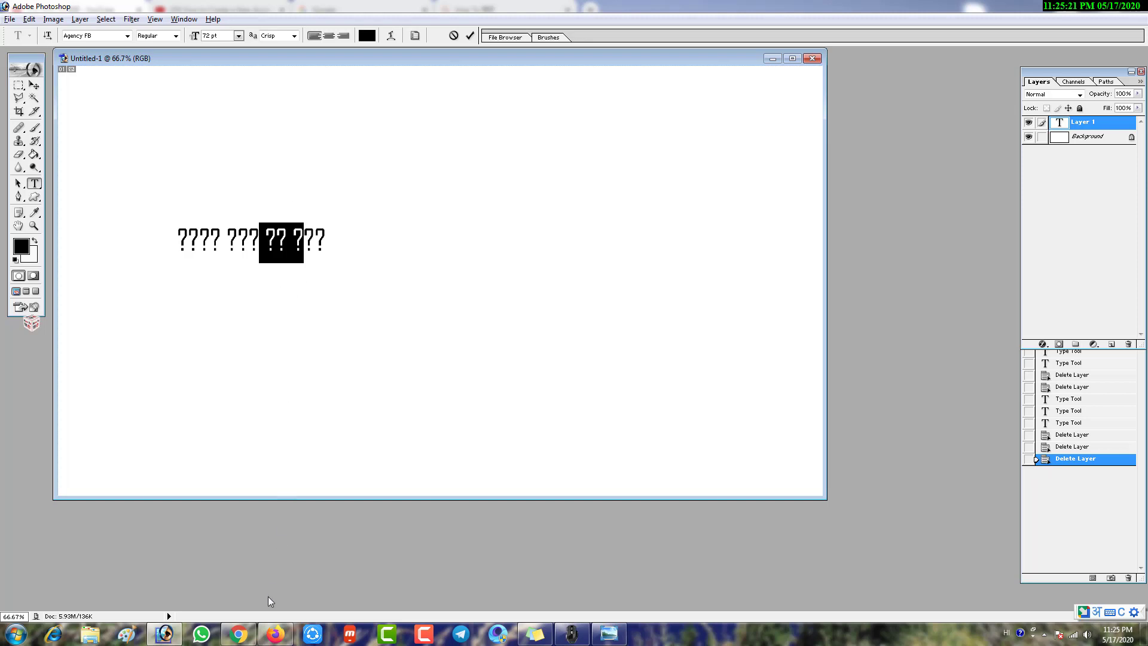
Bring up Chrome's IRCTC account video tab and scroll to its description
{"action": "left_click", "coordinate": [275, 634]}
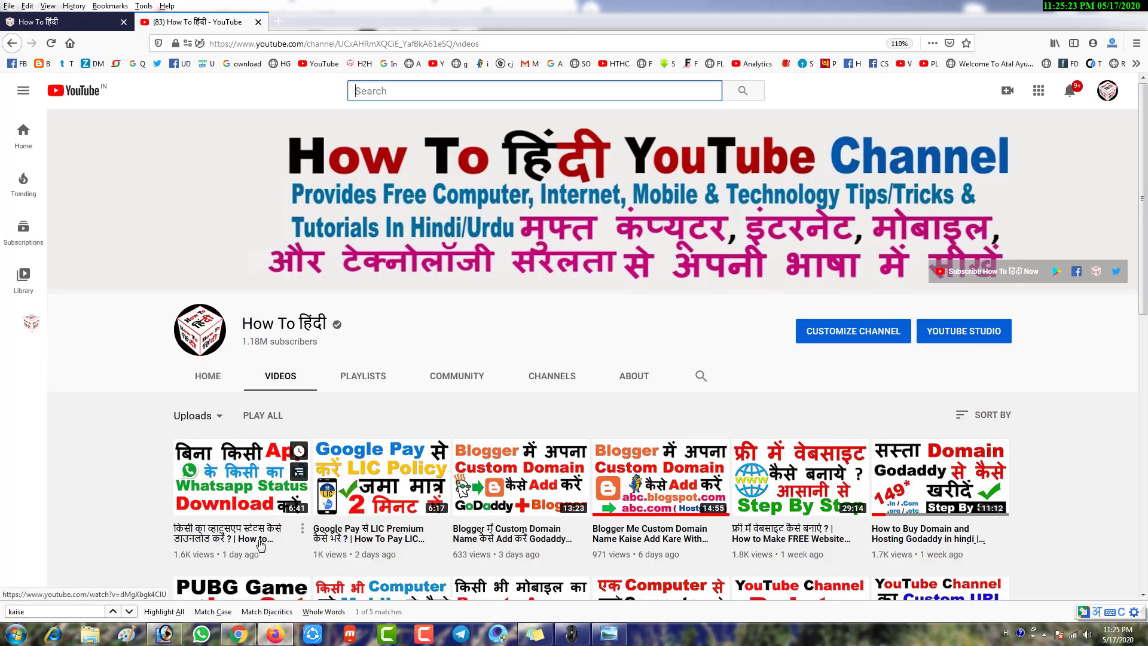
{"action": "left_click", "coordinate": [238, 633]}
{"action": "left_click", "coordinate": [236, 8]}
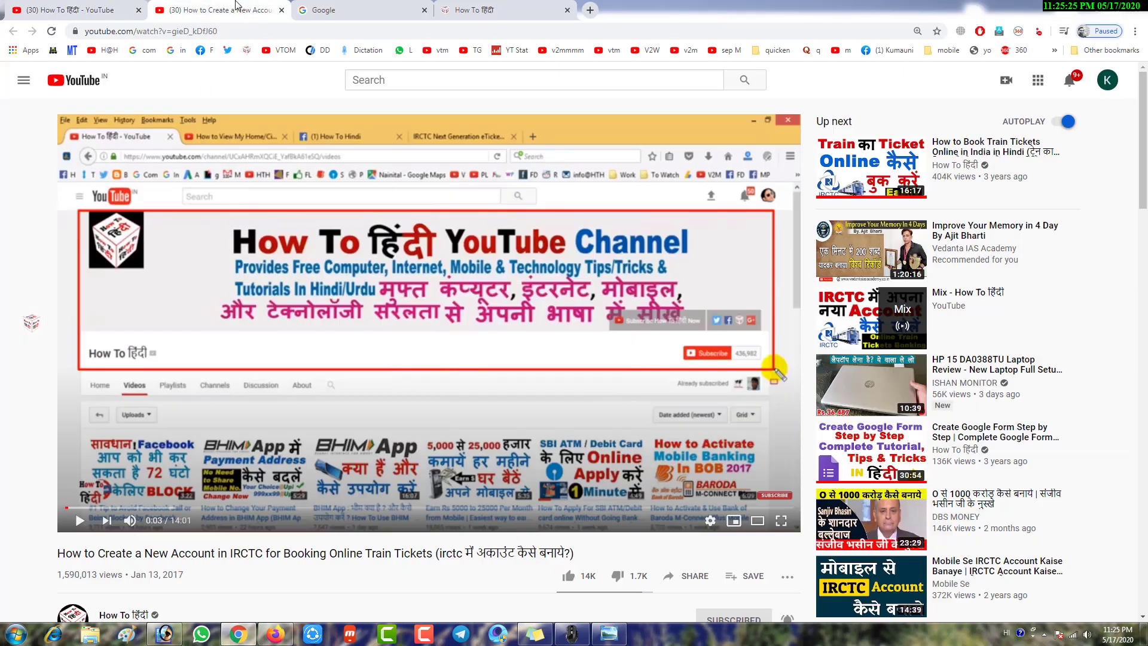
{"action": "scroll", "coordinate": [117, 397], "scroll_direction": "down", "scroll_amount": 5}
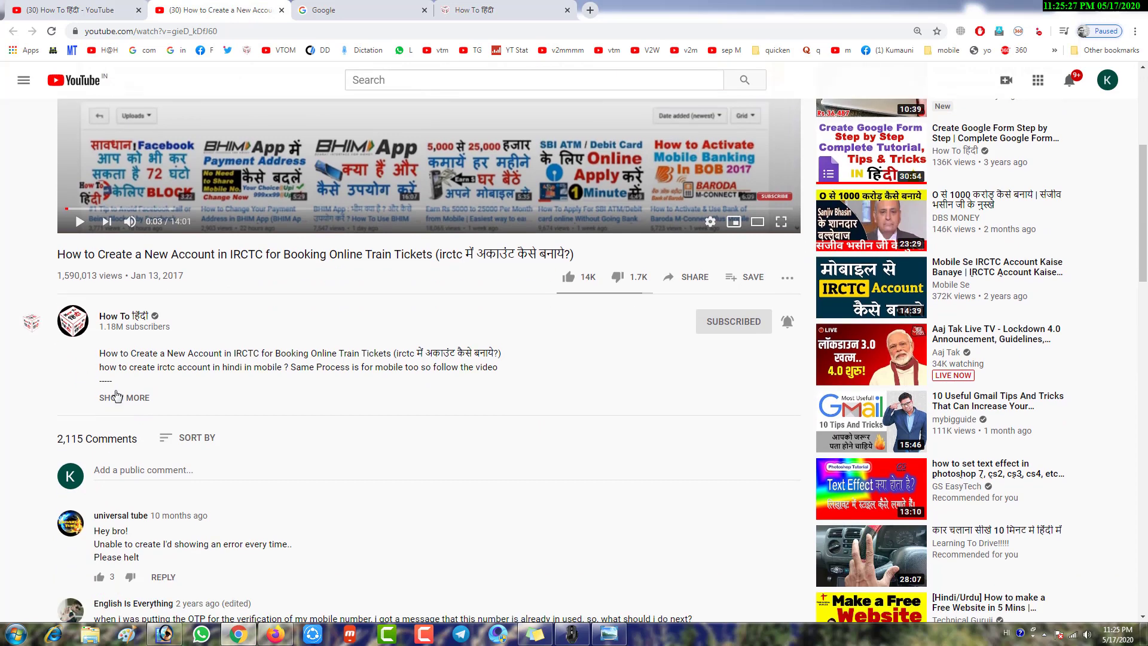
Expand the full description, box its dashed line in red, and go to How To हिंदी
{"action": "left_click", "coordinate": [122, 400]}
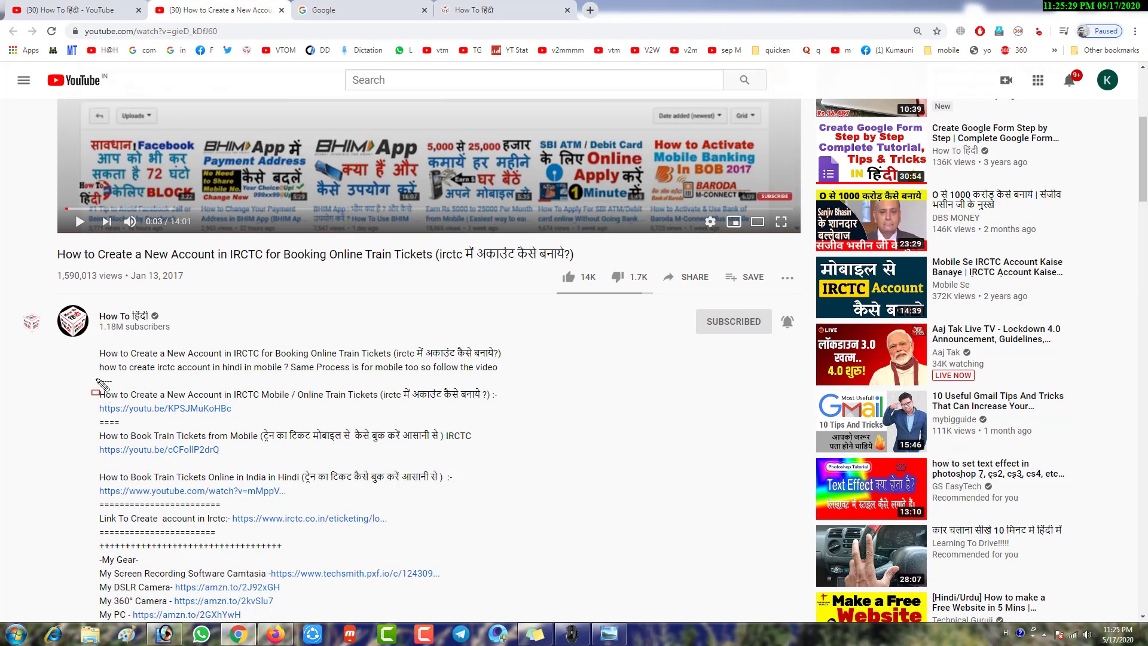
{"action": "left_click_drag", "start_coordinate": [96, 372], "coordinate": [519, 390]}
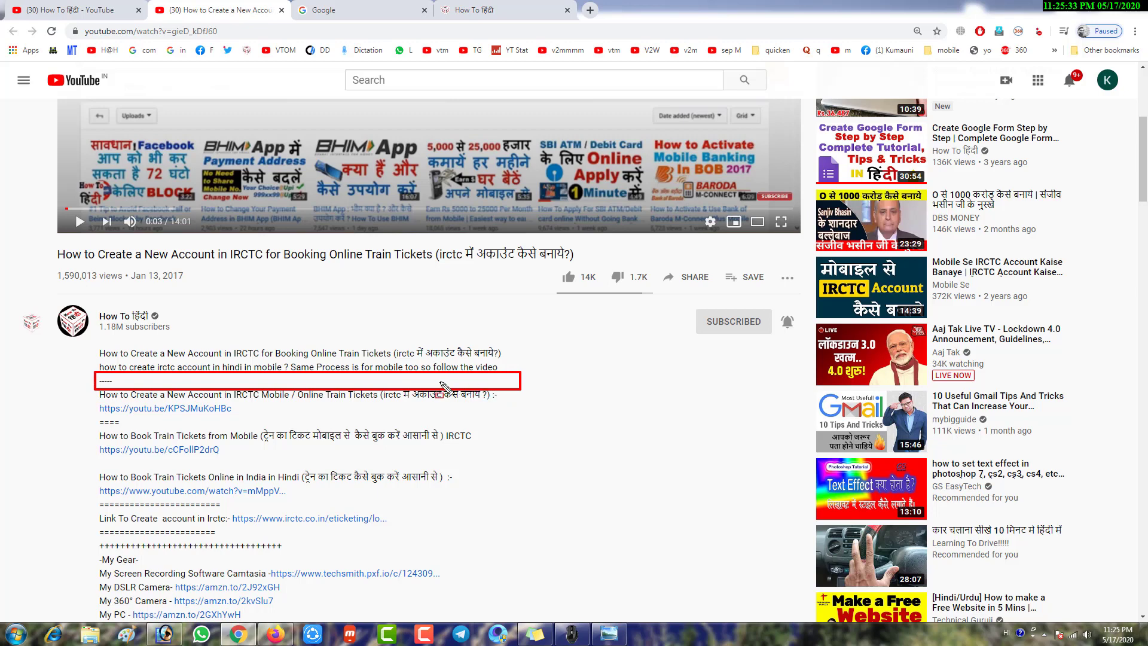
{"action": "left_click", "coordinate": [526, 7]}
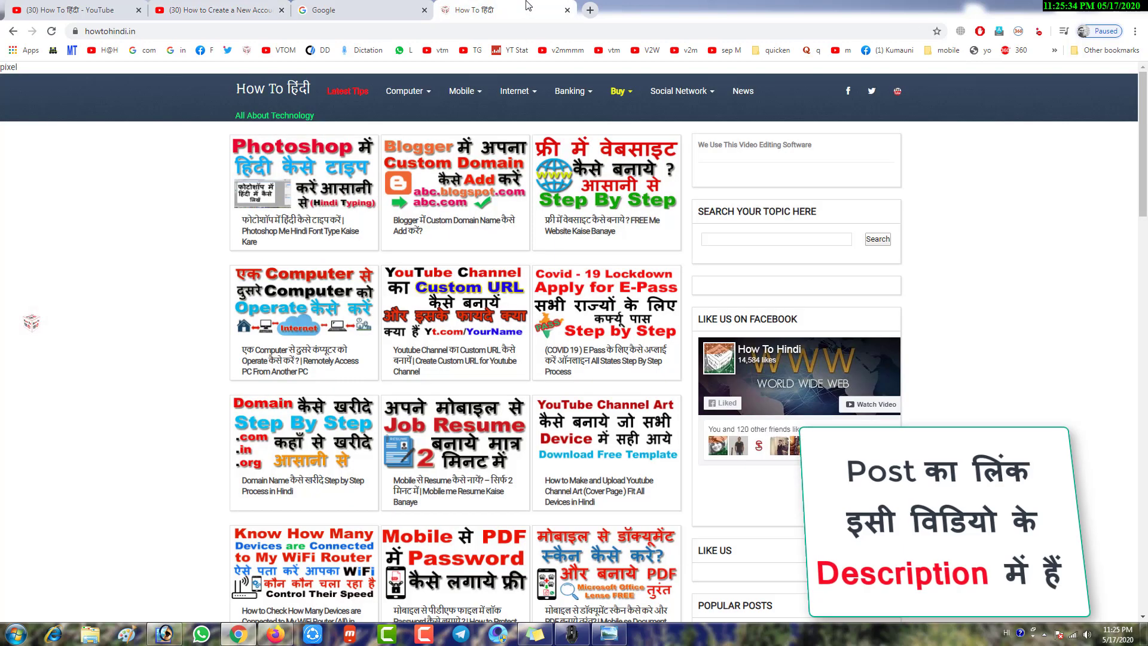
Open the Photoshop Hindi typing post, box its title in red, and scroll down
{"action": "left_click", "coordinate": [285, 195]}
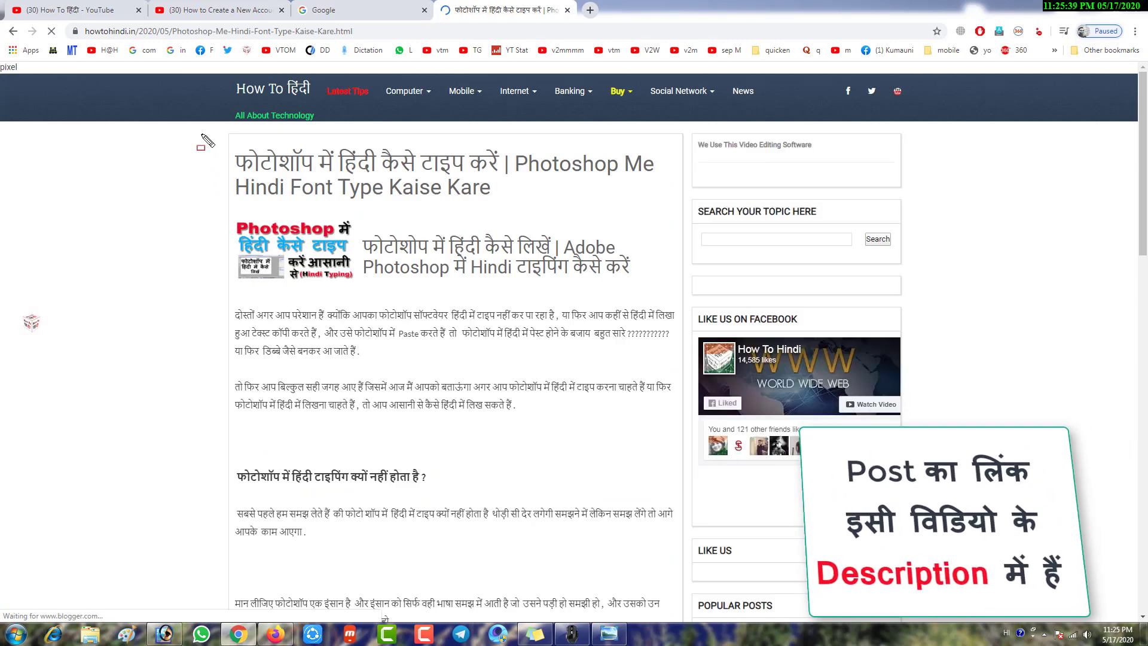
{"action": "mouse_move", "coordinate": [208, 138]}
{"action": "left_mouse_down"}
{"action": "mouse_move", "coordinate": [504, 211]}
{"action": "mouse_move", "coordinate": [674, 206]}
{"action": "left_mouse_up"}
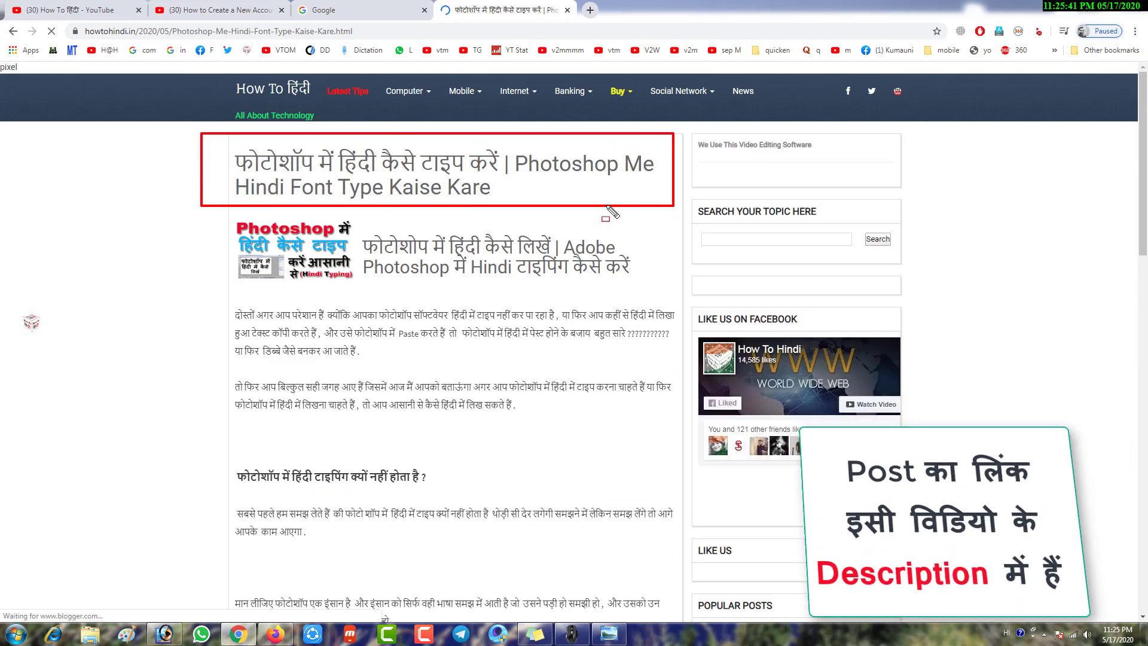
{"action": "scroll", "coordinate": [242, 349], "scroll_direction": "down", "scroll_amount": 4}
{"action": "scroll", "coordinate": [242, 349], "scroll_direction": "down", "scroll_amount": 7}
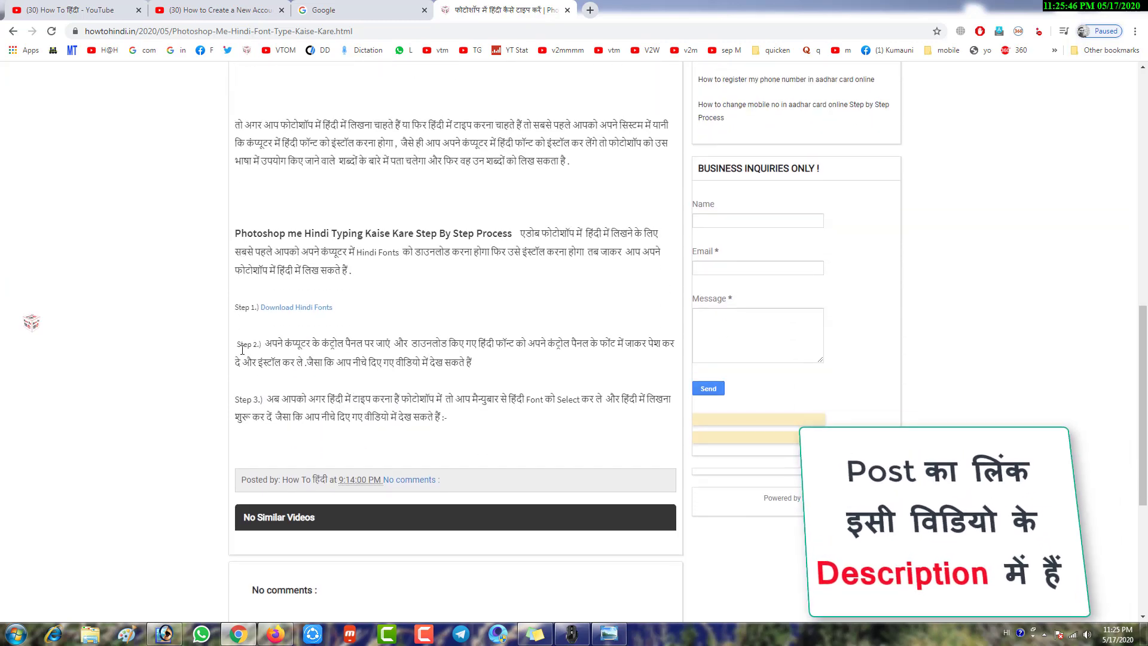
Highlight Step 1 and follow its Download Hindi Fonts link to hindi-fonts.com
{"action": "left_click_drag", "start_coordinate": [252, 292], "coordinate": [364, 321]}
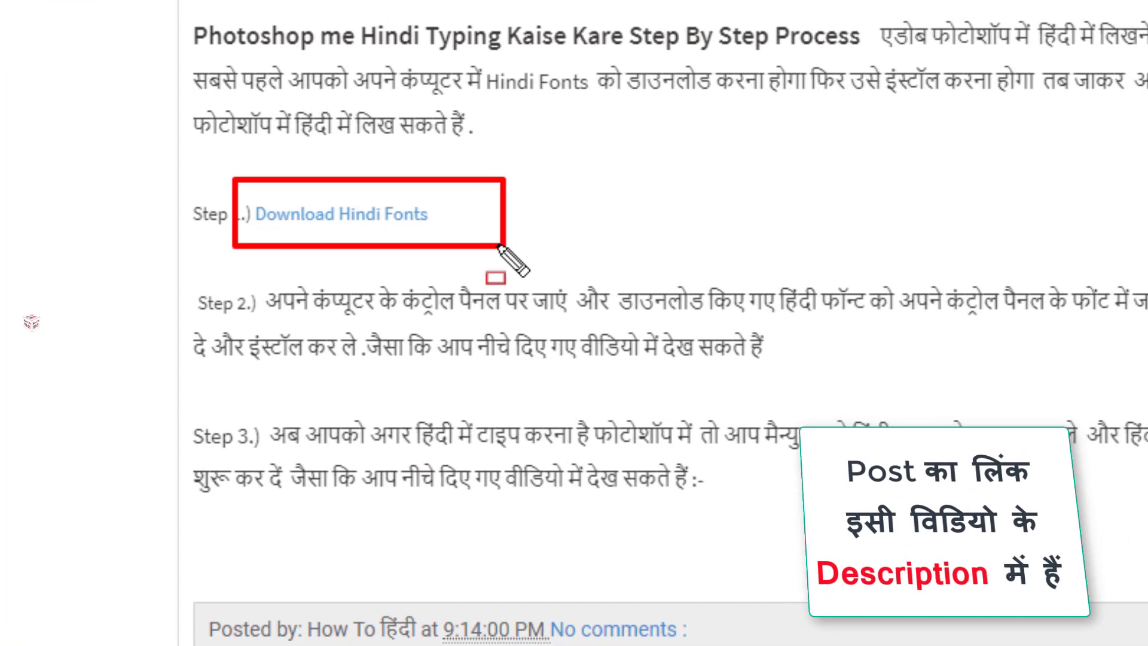
{"action": "left_click_drag", "start_coordinate": [498, 246], "coordinate": [533, 244]}
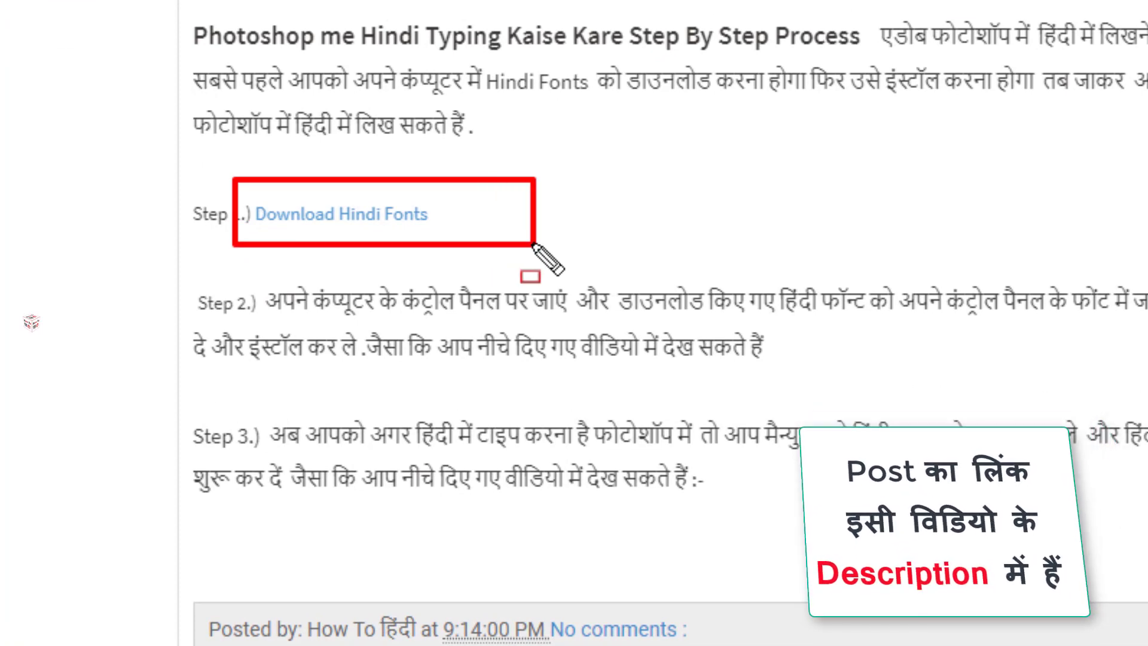
{"action": "key", "text": "Escape"}
{"action": "left_click", "coordinate": [318, 307]}
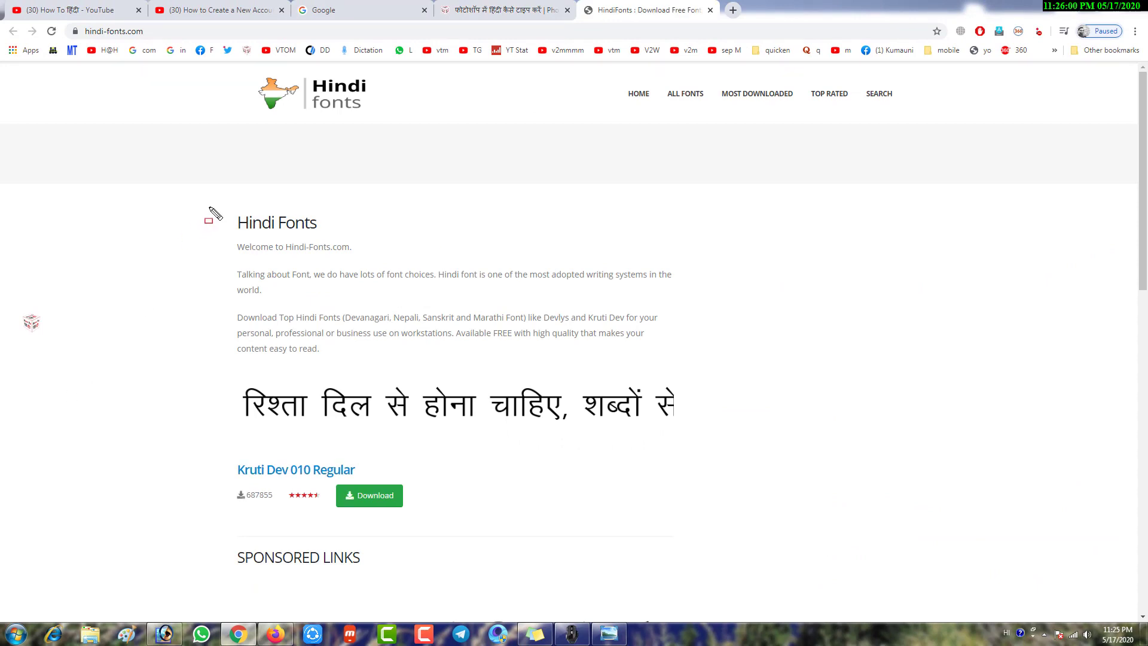
Browse the hindi-fonts.com home page, boxing the Hindi Fonts heading, Kruti Dev 010 and Mangal Regular
{"action": "left_click_drag", "start_coordinate": [212, 207], "coordinate": [338, 236]}
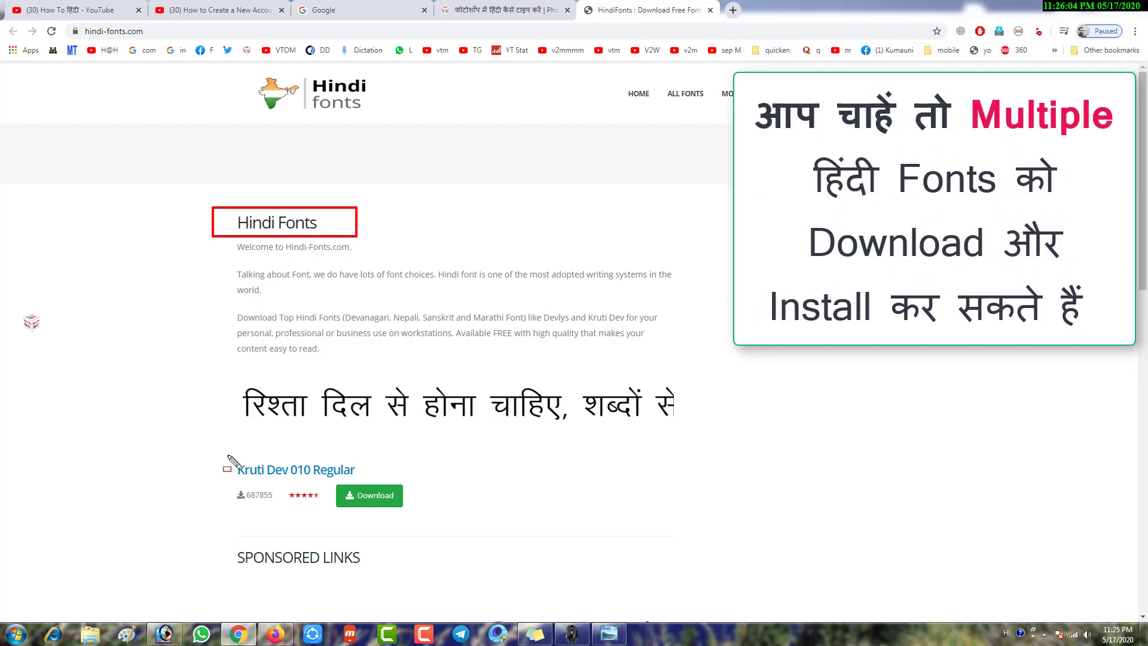
{"action": "mouse_move", "coordinate": [221, 454]}
{"action": "left_mouse_down"}
{"action": "mouse_move", "coordinate": [303, 507]}
{"action": "mouse_move", "coordinate": [422, 518]}
{"action": "left_mouse_up"}
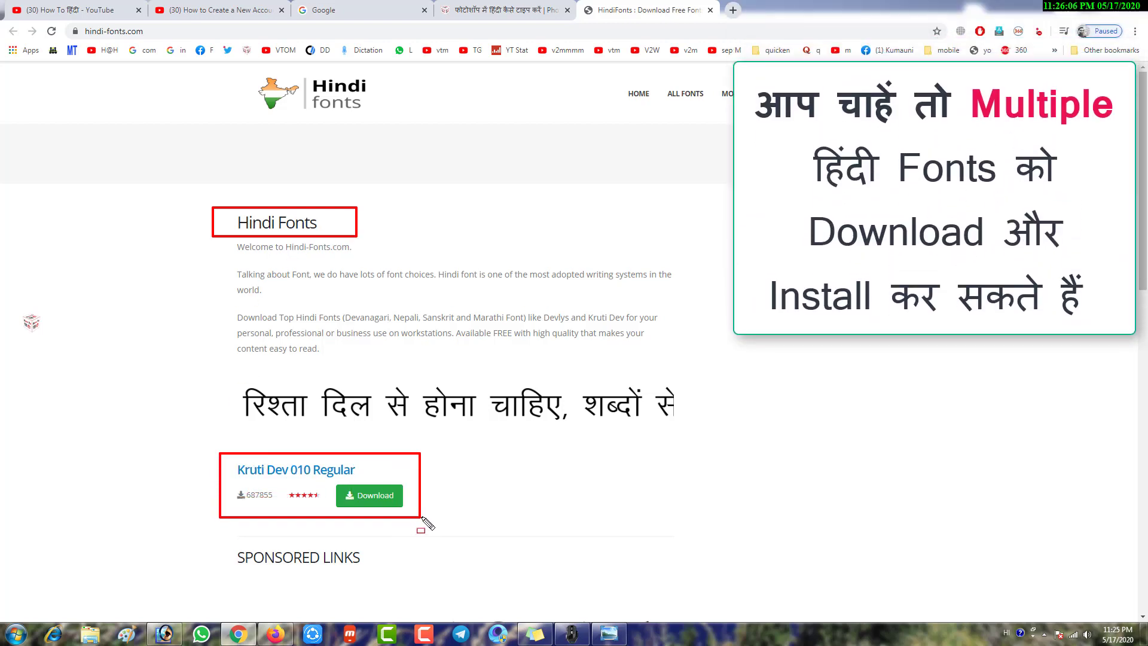
{"action": "key", "text": "Escape"}
{"action": "scroll", "coordinate": [436, 466], "scroll_direction": "down", "scroll_amount": 3}
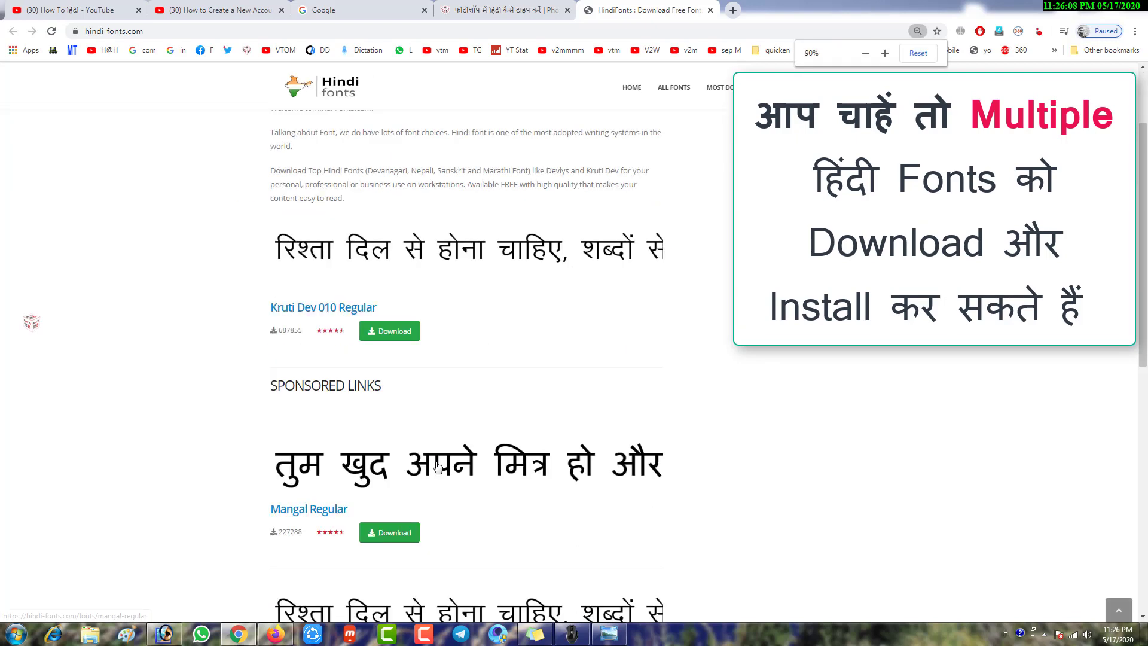
{"action": "scroll", "coordinate": [438, 468], "scroll_direction": "down", "scroll_amount": 1}
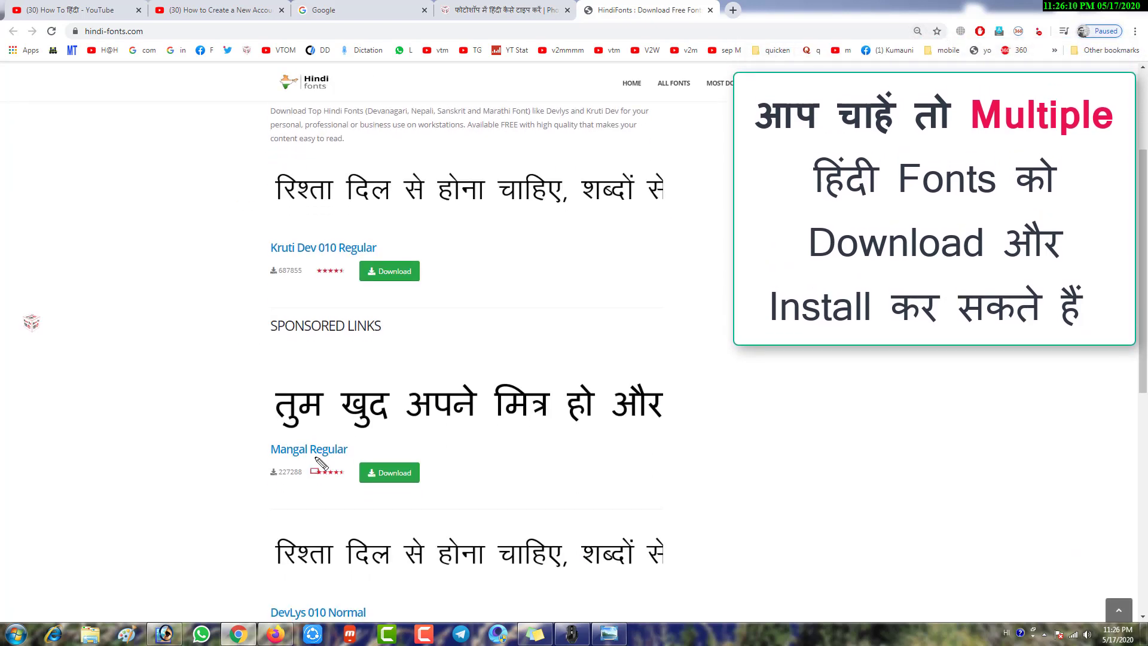
{"action": "left_click_drag", "start_coordinate": [238, 436], "coordinate": [389, 470]}
{"action": "key", "text": "Escape"}
{"action": "scroll", "coordinate": [389, 468], "scroll_direction": "down", "scroll_amount": 10}
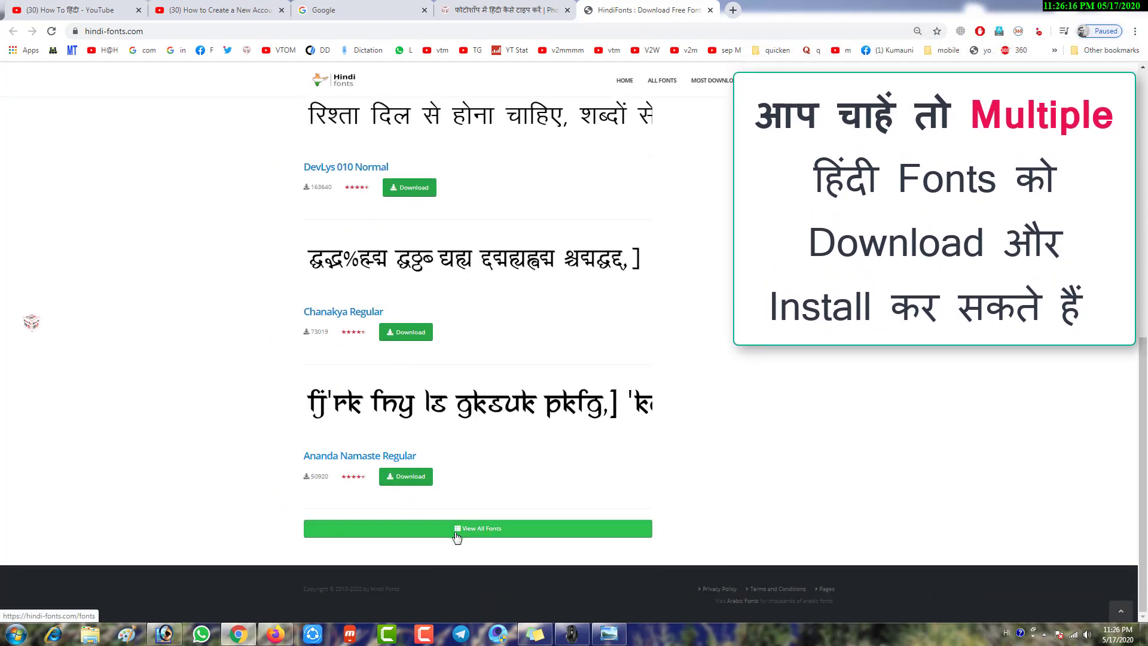
Open View All Fonts, go to page 3, and box the A_Aditi Normal entry
{"action": "key", "text": "ctrl+shift+d"}
{"action": "key", "text": "ctrl+shift+d"}
{"action": "left_click", "coordinate": [505, 535]}
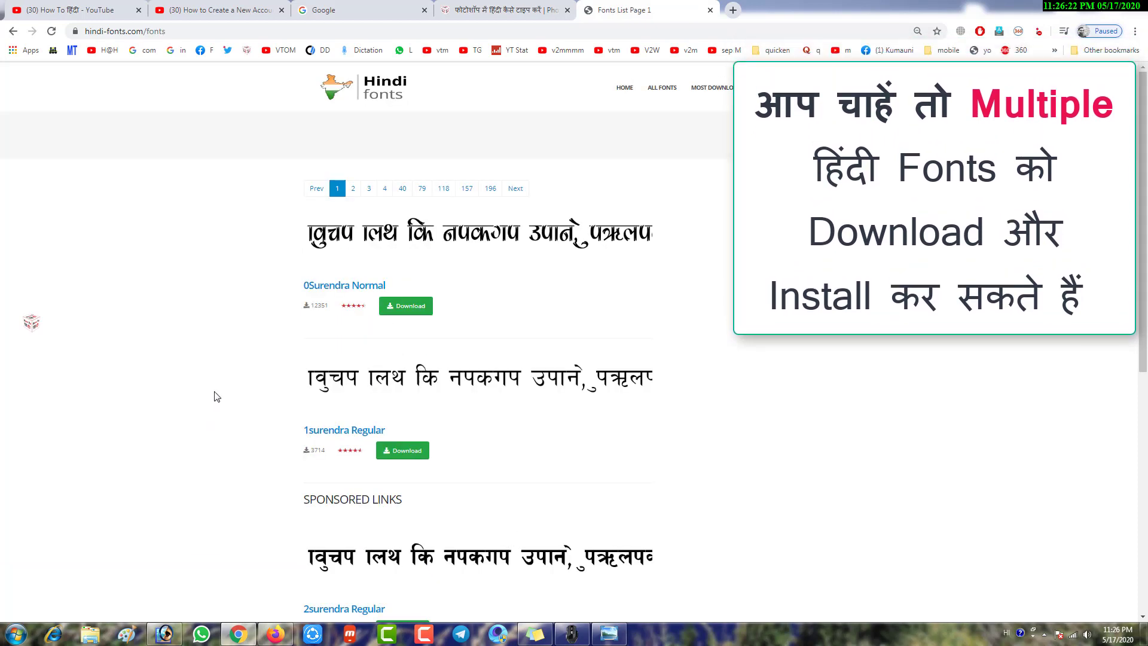
{"action": "scroll", "coordinate": [222, 375], "scroll_direction": "down", "scroll_amount": 7}
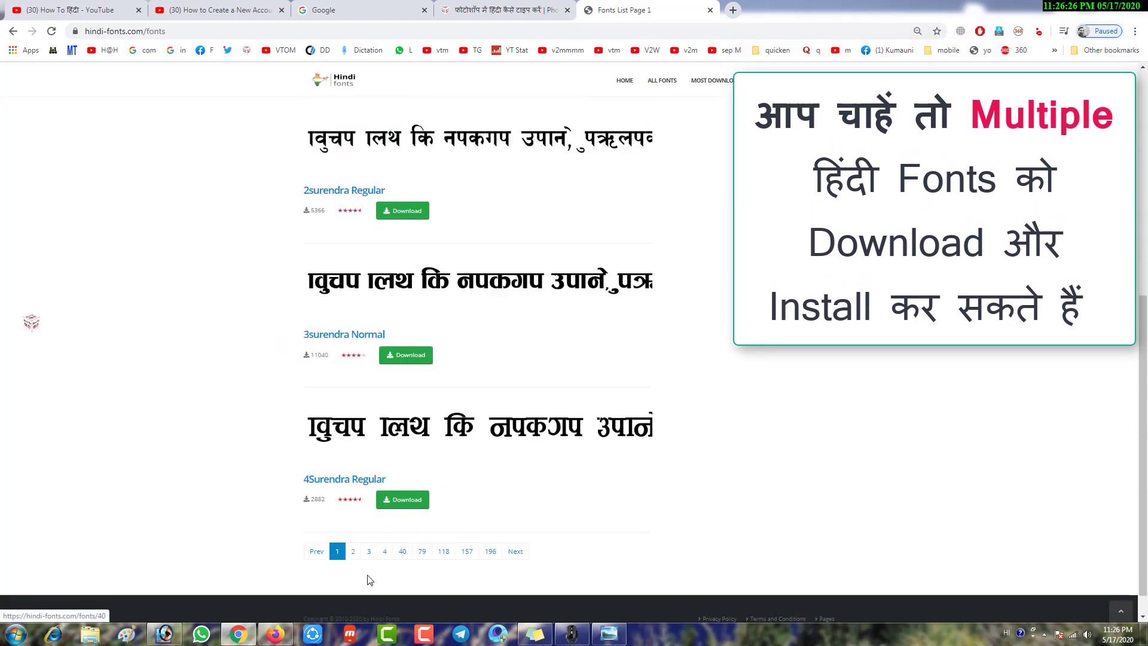
{"action": "left_click", "coordinate": [354, 551]}
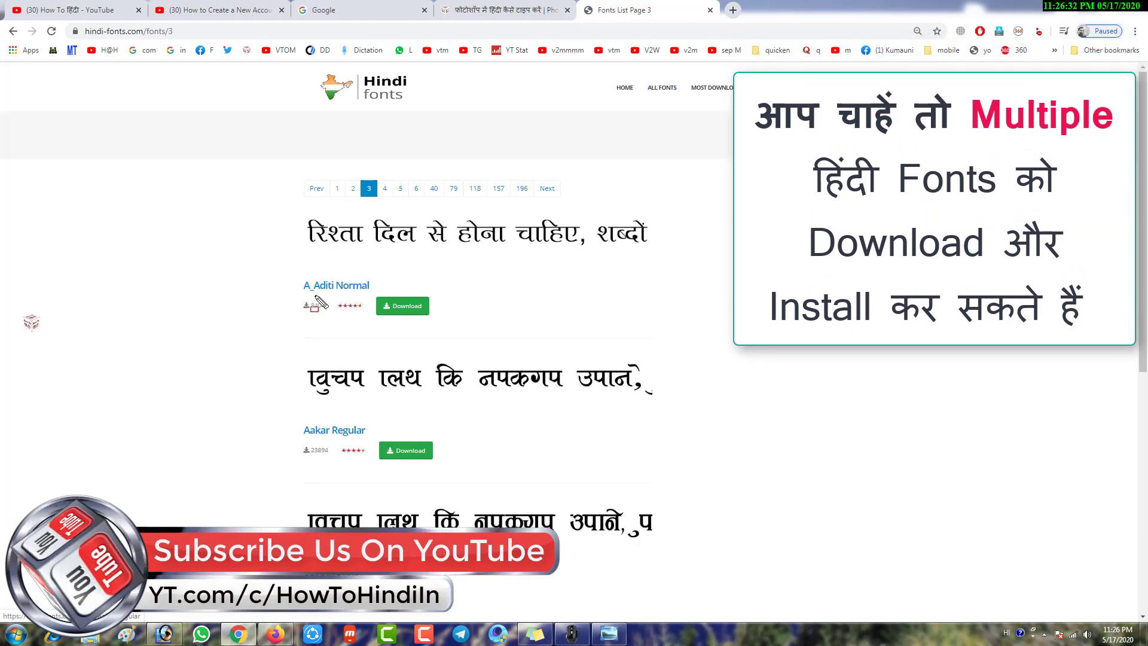
{"action": "mouse_move", "coordinate": [289, 215]}
{"action": "left_mouse_down"}
{"action": "mouse_move", "coordinate": [403, 250]}
{"action": "mouse_move", "coordinate": [686, 255]}
{"action": "left_mouse_up"}
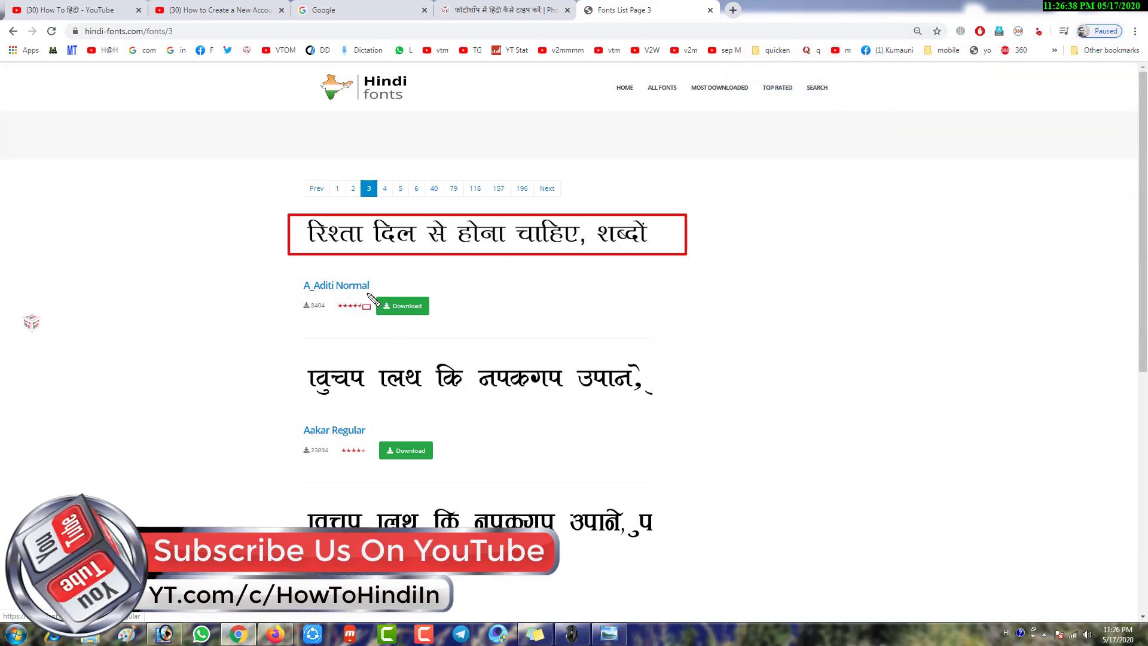
{"action": "left_click_drag", "start_coordinate": [366, 292], "coordinate": [459, 324]}
Download A_Aditi Normal.zip from its font page at 75% zoom and bring up the downloads list
{"action": "left_click", "coordinate": [417, 311]}
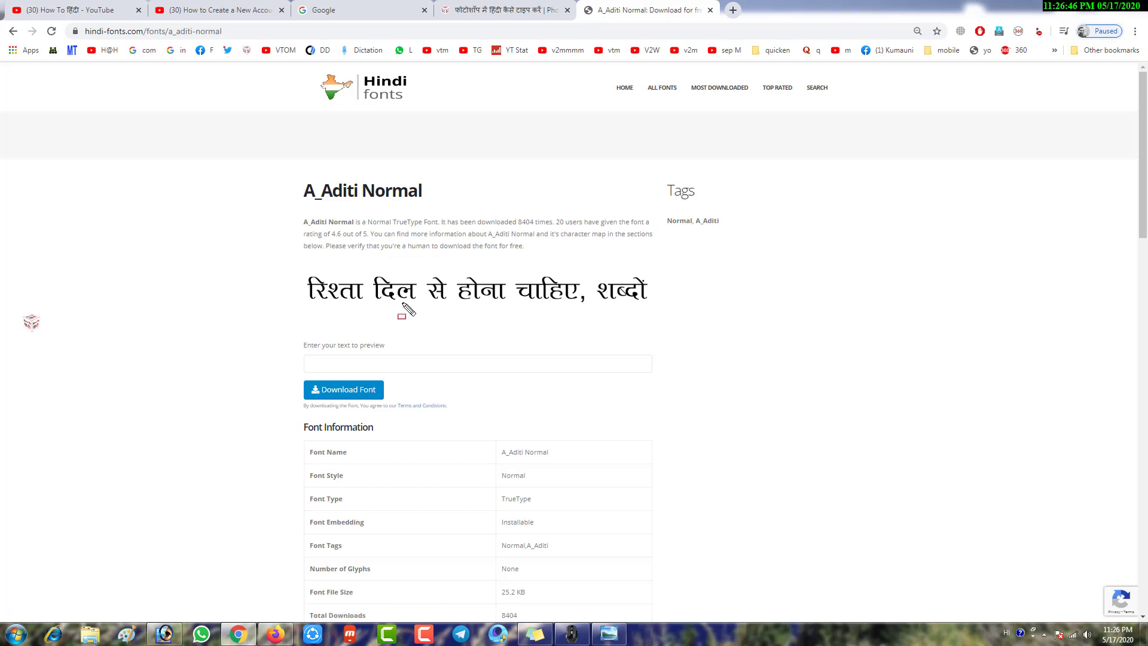
{"action": "key", "text": "ctrl+minus"}
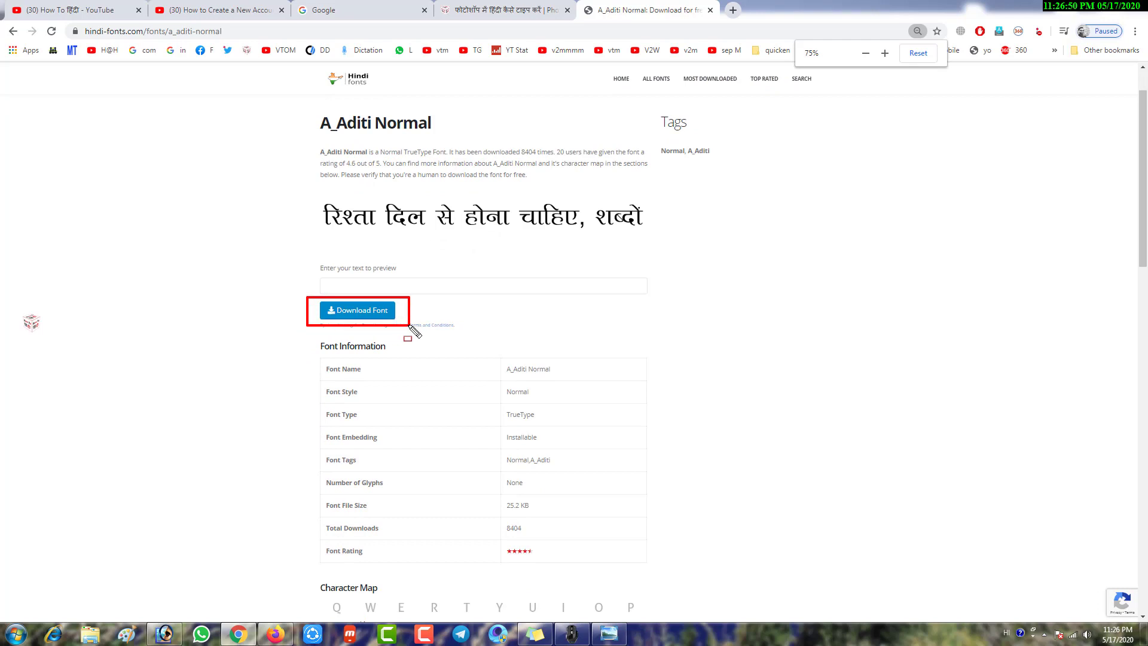
{"action": "left_click", "coordinate": [383, 315]}
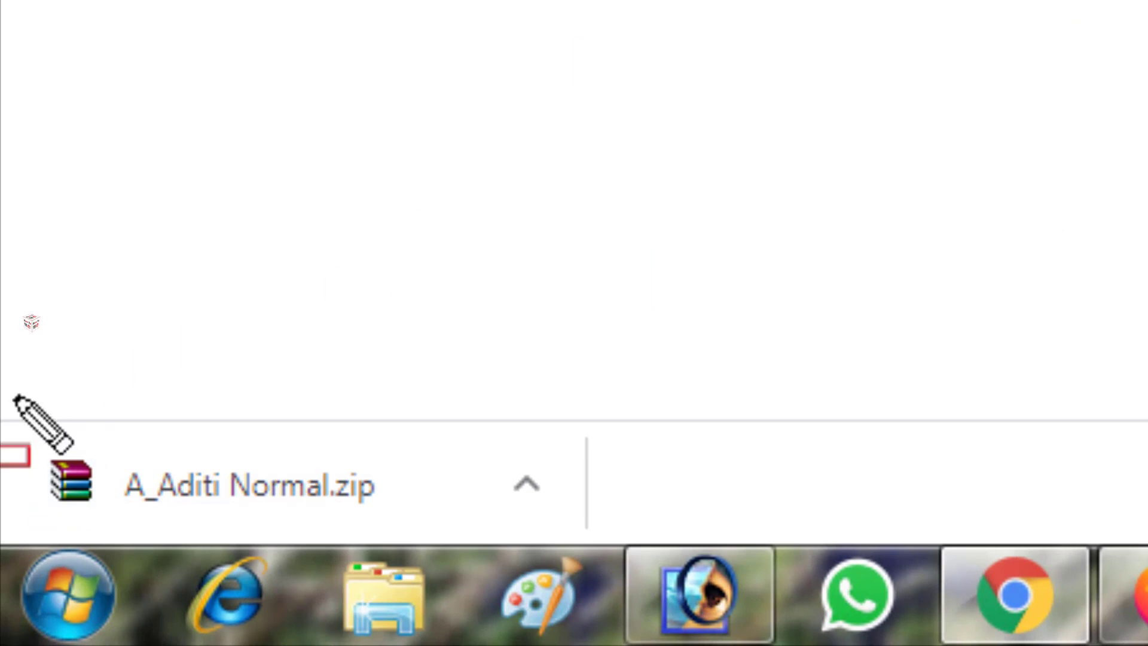
{"action": "left_click_drag", "start_coordinate": [16, 399], "coordinate": [348, 522]}
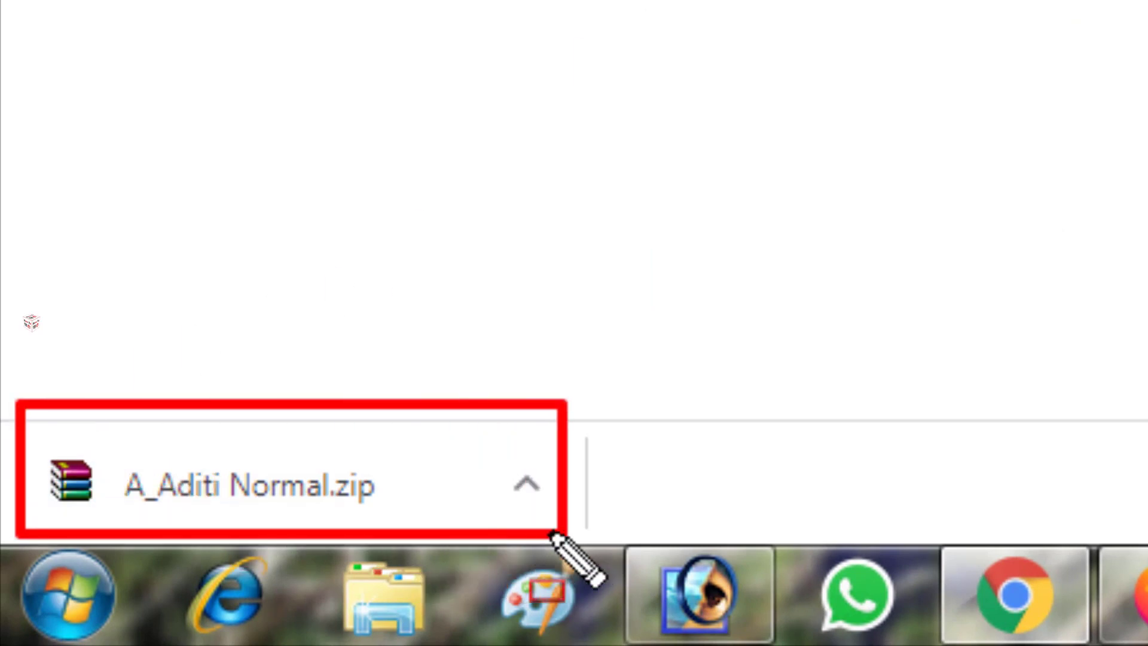
{"action": "key", "text": "Escape"}
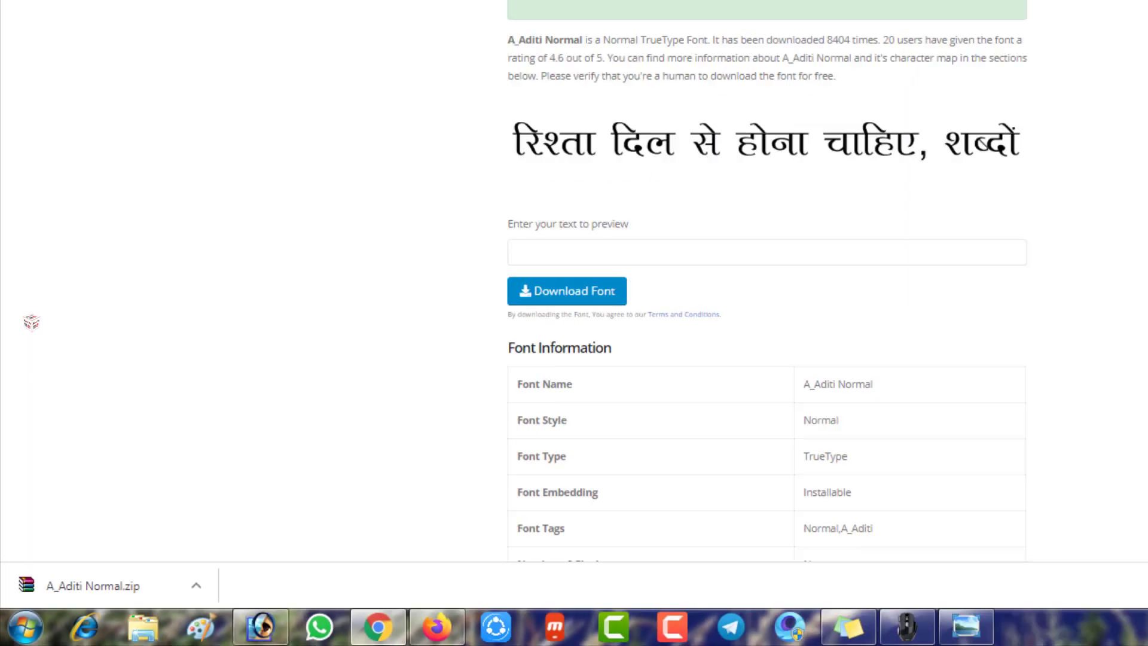
{"action": "left_click", "coordinate": [1135, 31]}
Show A_Aditi Normal.zip in its folder and extract it to A_Aditi Normal\
{"action": "left_click", "coordinate": [1068, 113]}
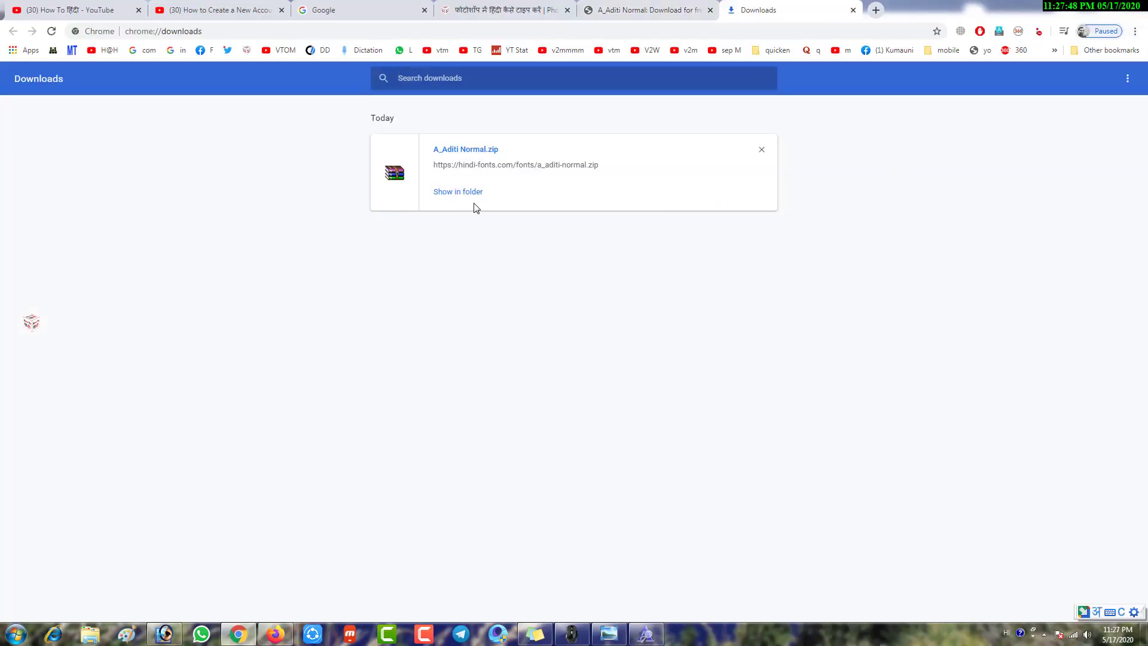
{"action": "left_click", "coordinate": [458, 196]}
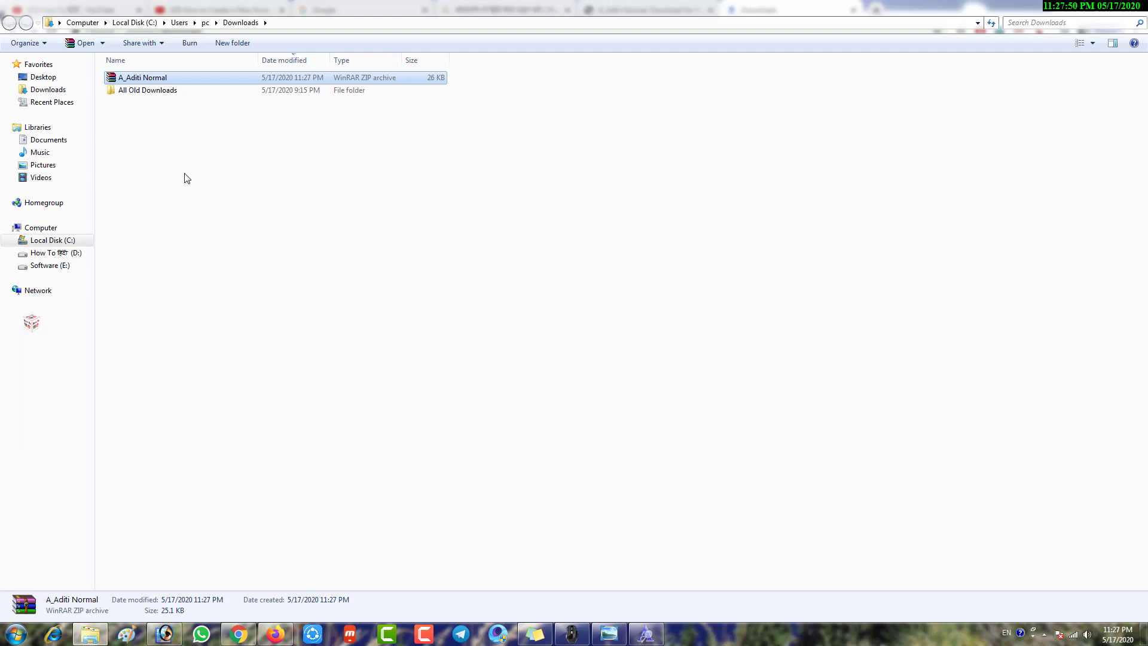
{"action": "right_click", "coordinate": [136, 76]}
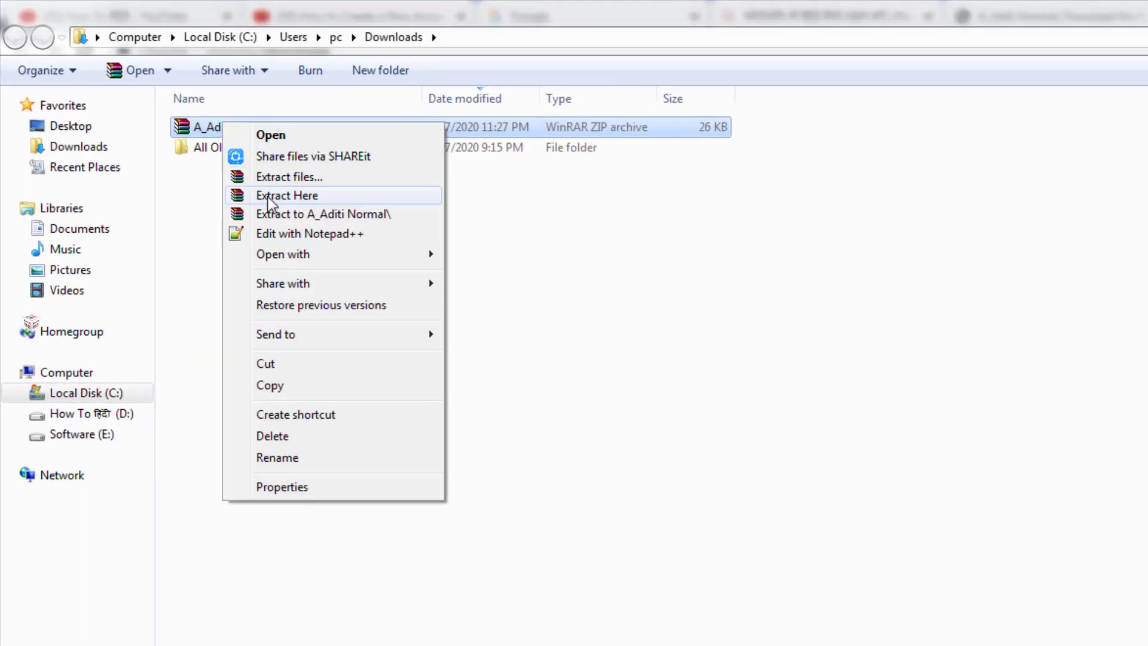
{"action": "left_click", "coordinate": [316, 215]}
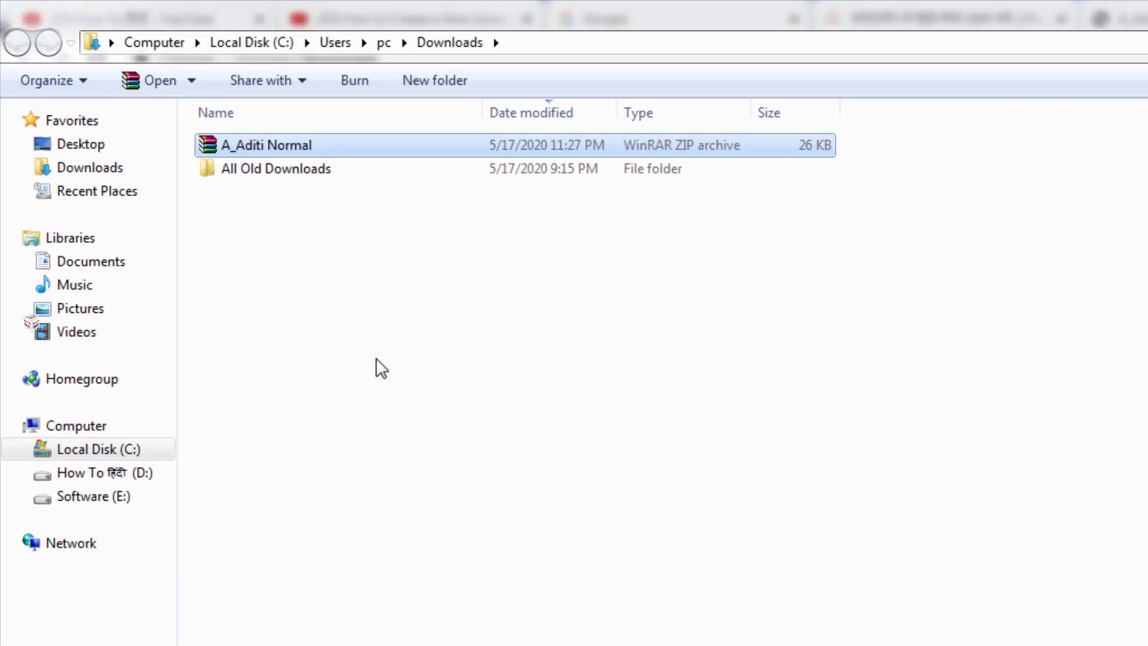
Open the nested A_Aditi Normal folders and copy the TrueType font file
{"action": "double_click", "coordinate": [309, 170]}
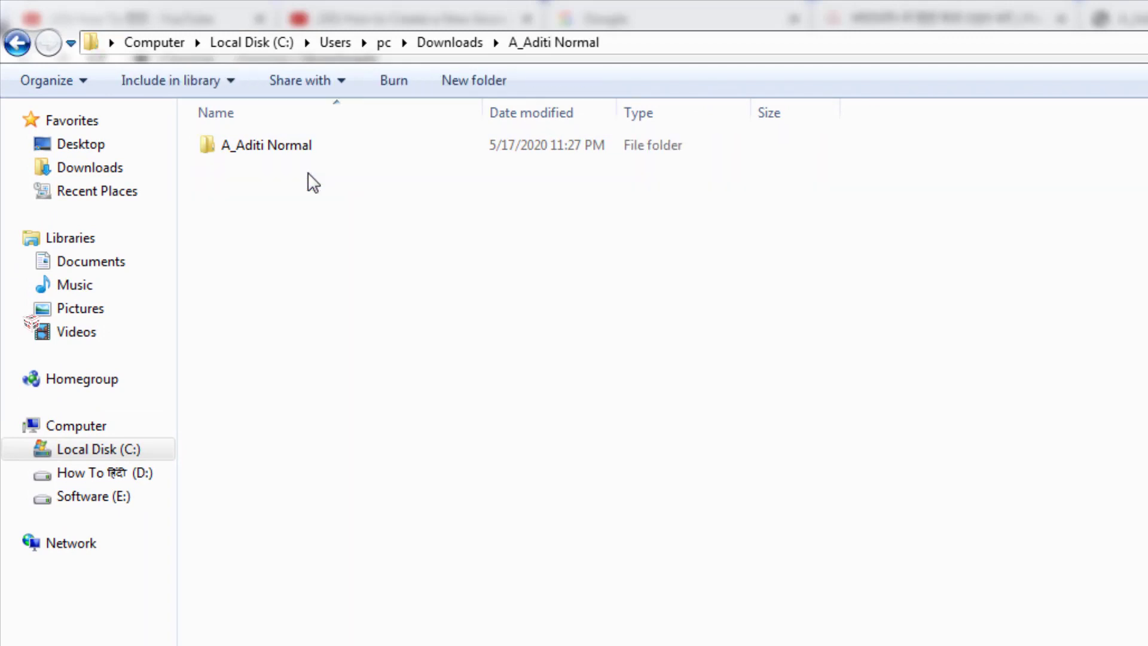
{"action": "left_click", "coordinate": [308, 148]}
{"action": "left_click", "coordinate": [308, 148]}
{"action": "left_click", "coordinate": [337, 213]}
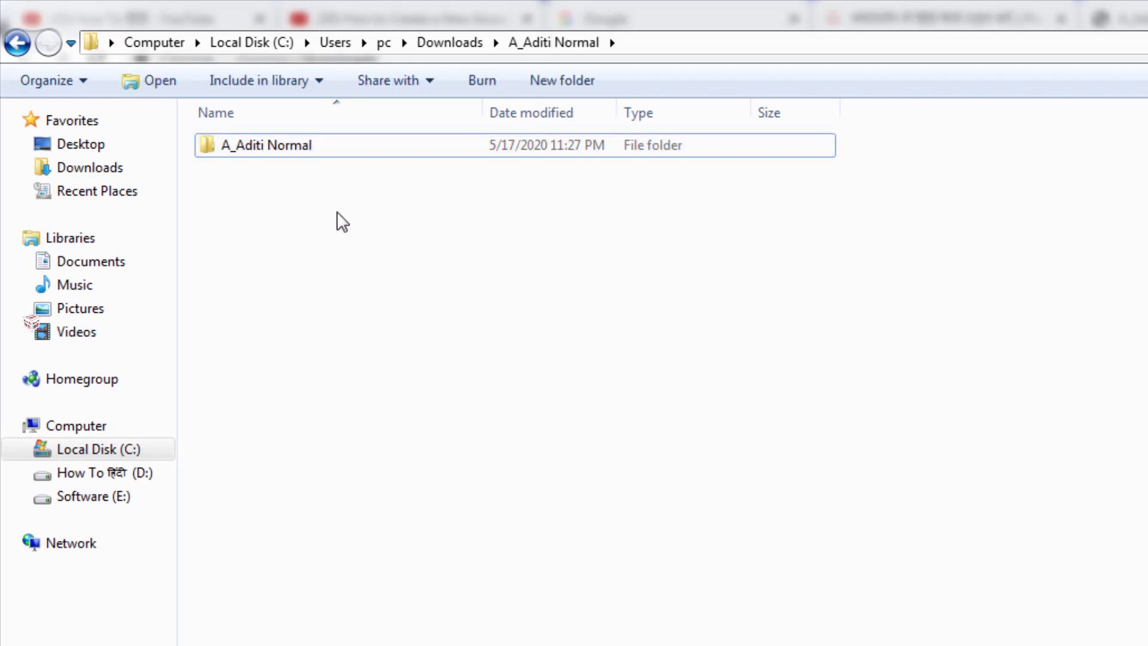
{"action": "double_click", "coordinate": [295, 148]}
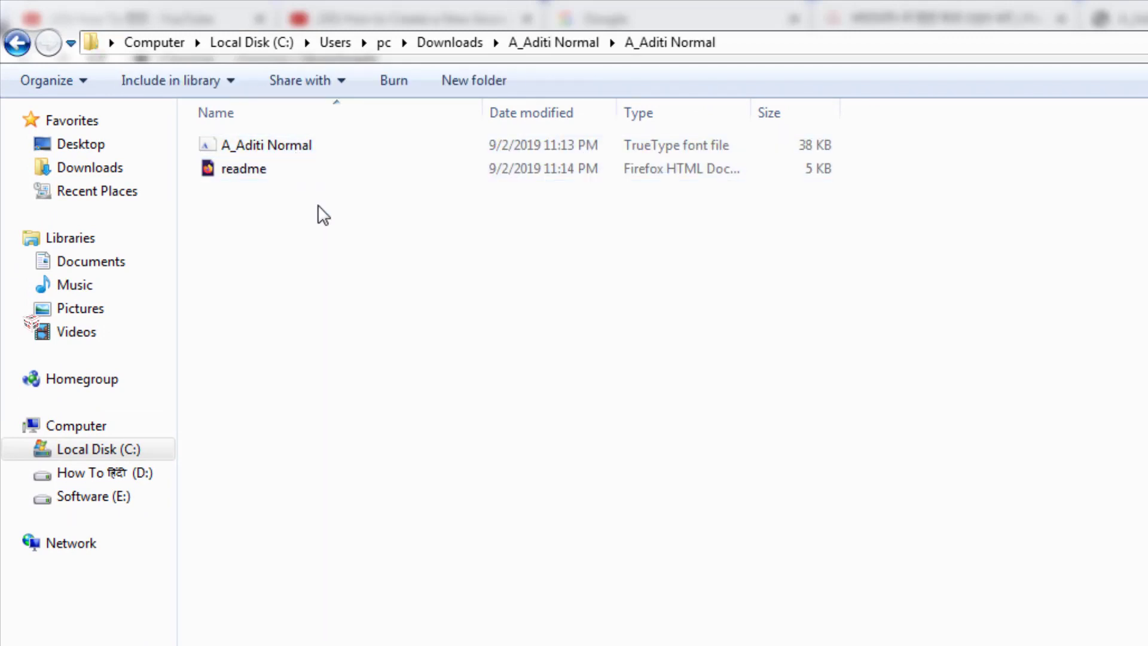
{"action": "left_click", "coordinate": [333, 145]}
{"action": "right_click", "coordinate": [333, 146]}
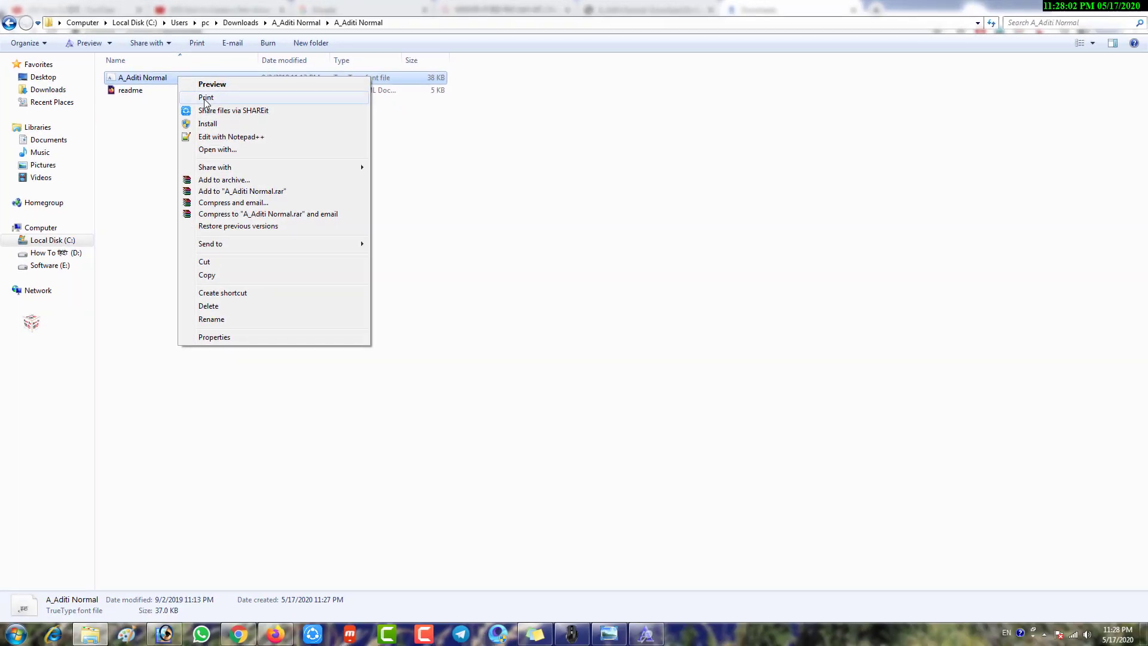
{"action": "left_click", "coordinate": [227, 274]}
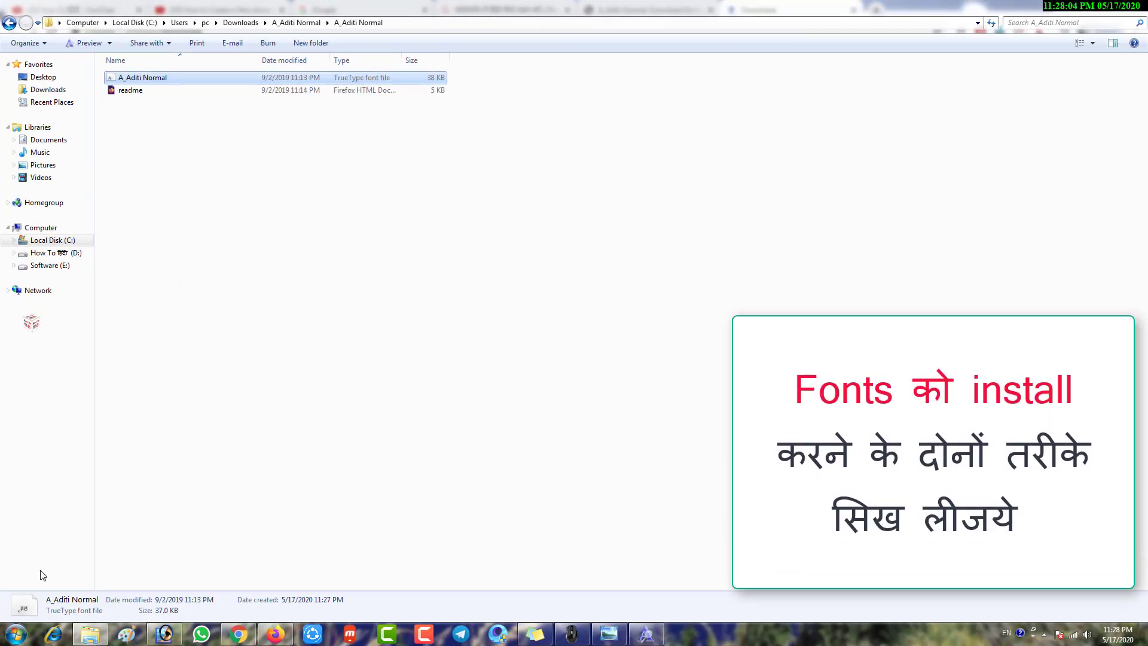
Paste the copied A_Aditi Normal font into Control Panel's Fonts folder to install it
{"action": "left_click", "coordinate": [19, 638]}
{"action": "left_click", "coordinate": [220, 483]}
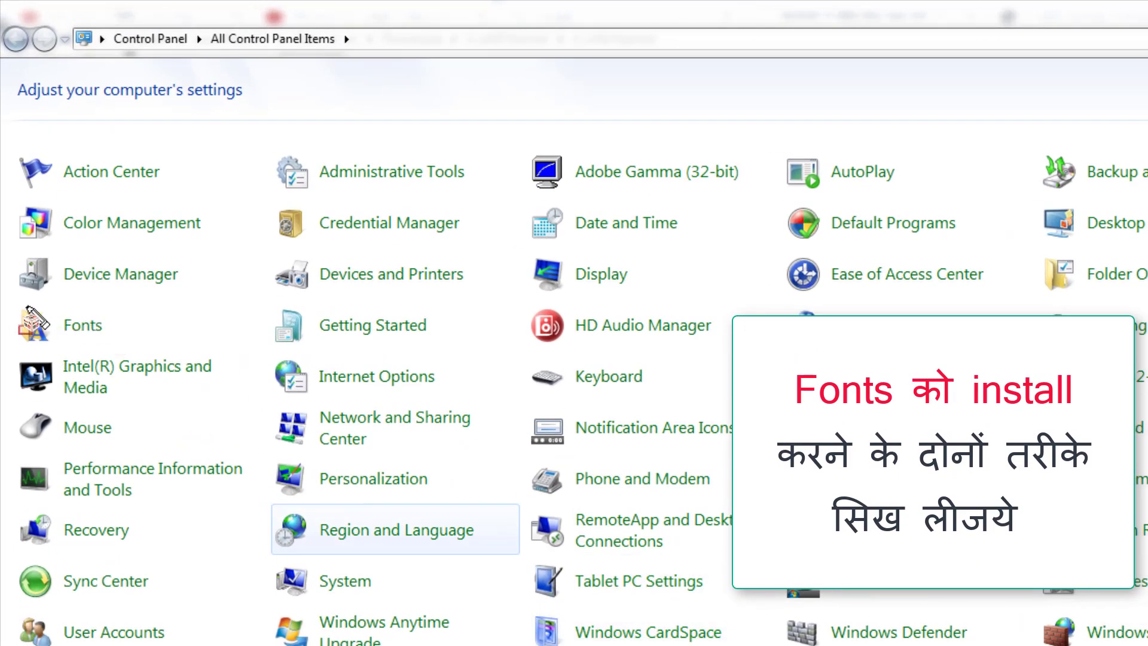
{"action": "left_click", "coordinate": [78, 328]}
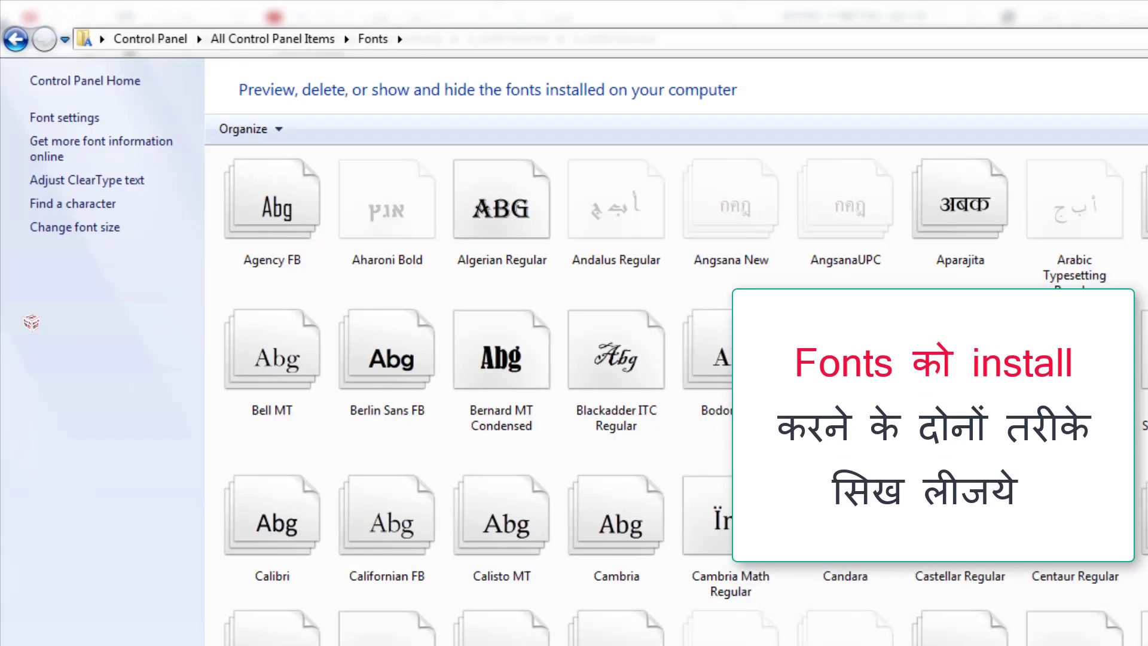
{"action": "scroll", "coordinate": [675, 395], "scroll_direction": "down", "scroll_amount": 15}
{"action": "scroll", "coordinate": [675, 395], "scroll_direction": "down", "scroll_amount": 12}
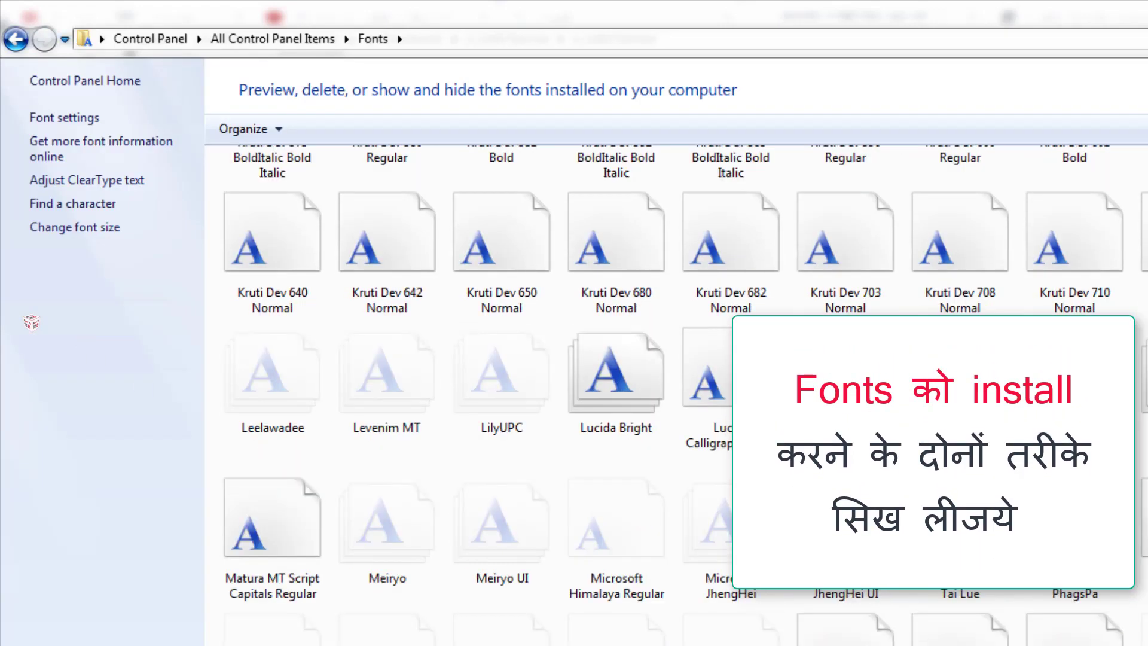
{"action": "scroll", "coordinate": [675, 395], "scroll_direction": "up", "scroll_amount": 20}
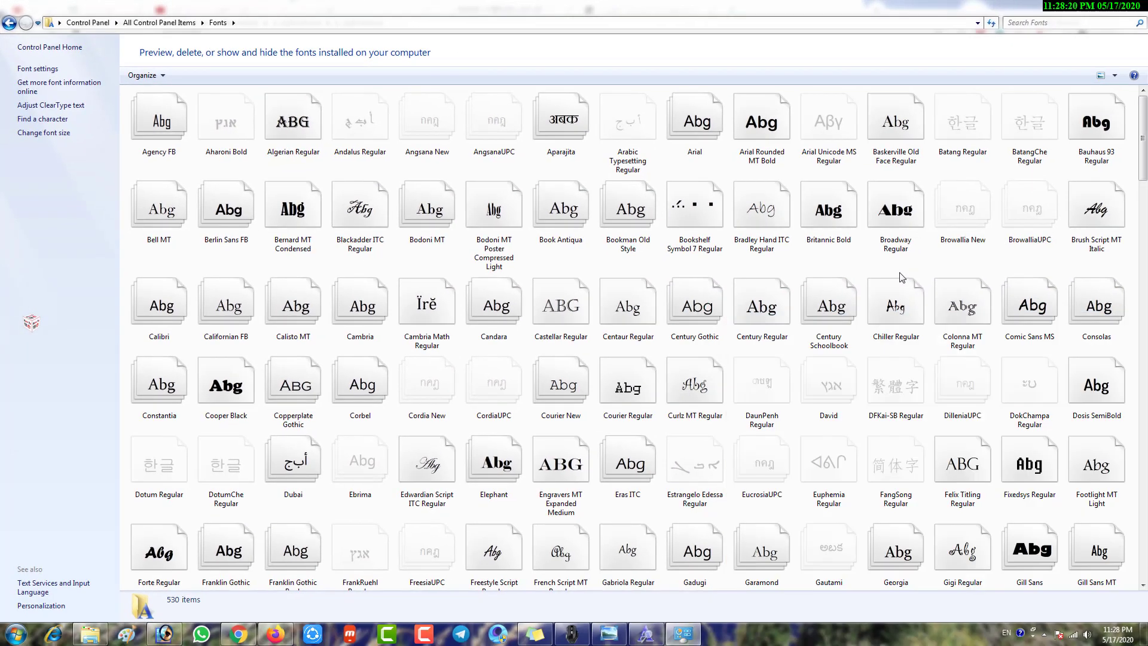
{"action": "key", "text": "ctrl+v"}
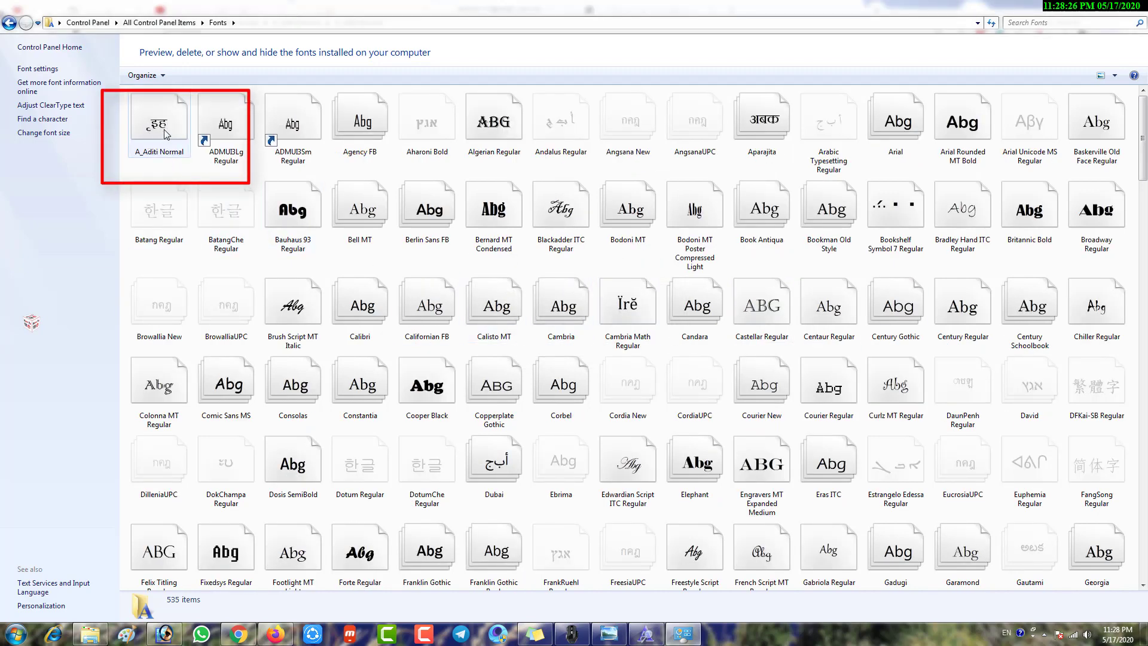
Permanently delete the A_Aditi Normal font from the Fonts folder
{"action": "right_click", "coordinate": [165, 137]}
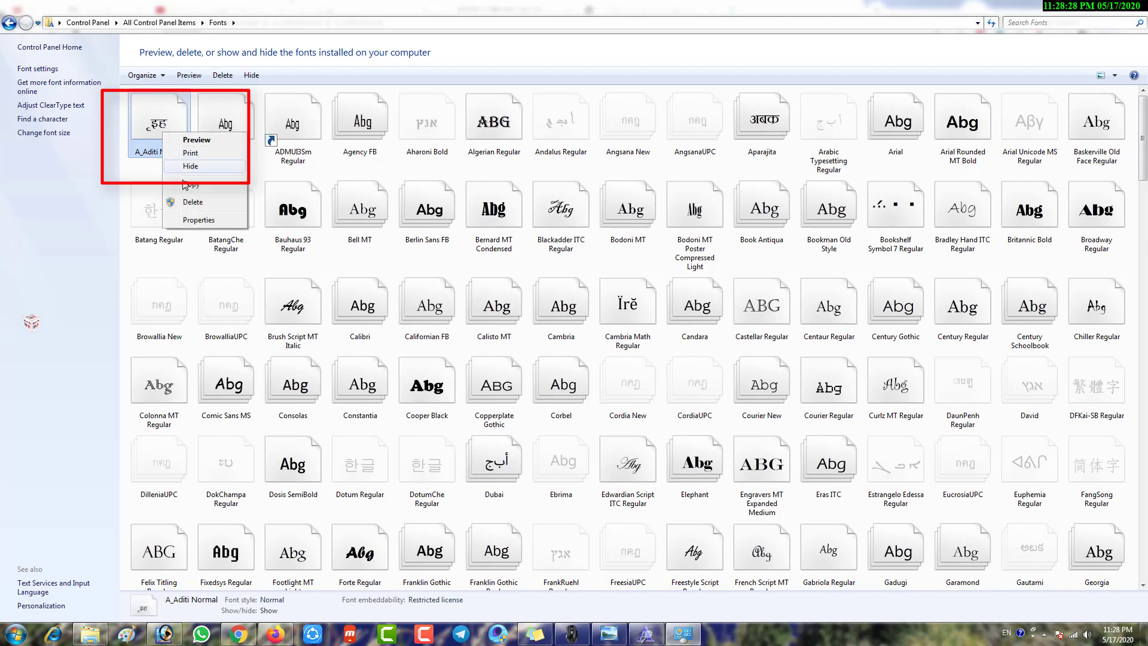
{"action": "left_click", "coordinate": [194, 203]}
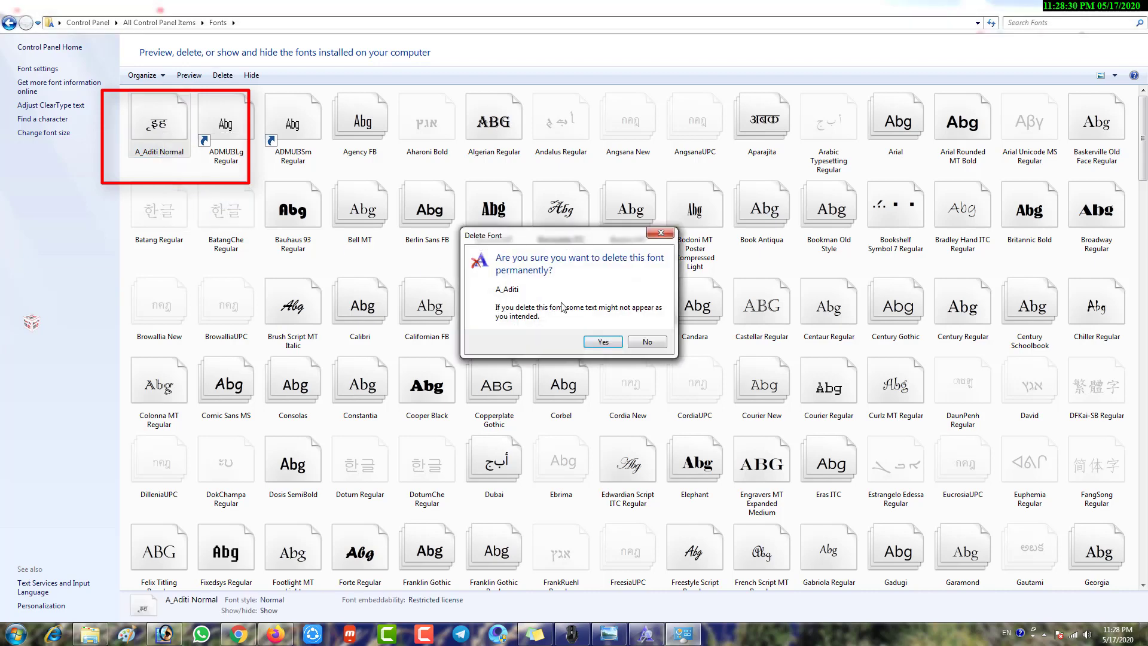
{"action": "left_click", "coordinate": [601, 344]}
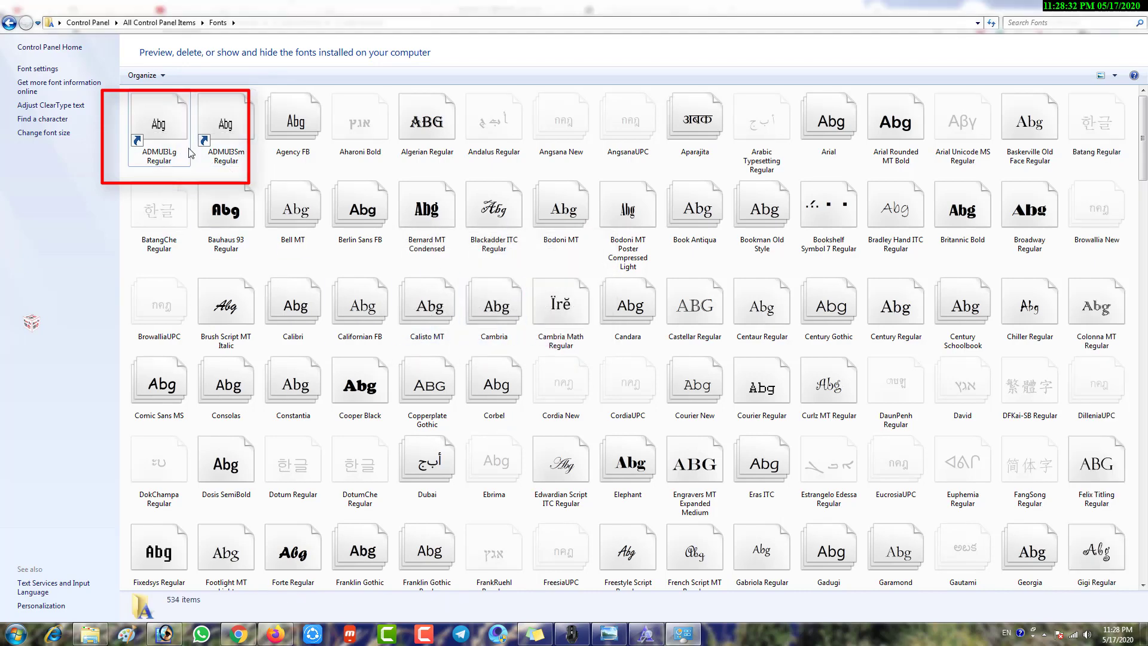
Reinstall A_Aditi Normal from its font file's preview window
{"action": "left_click", "coordinate": [97, 632]}
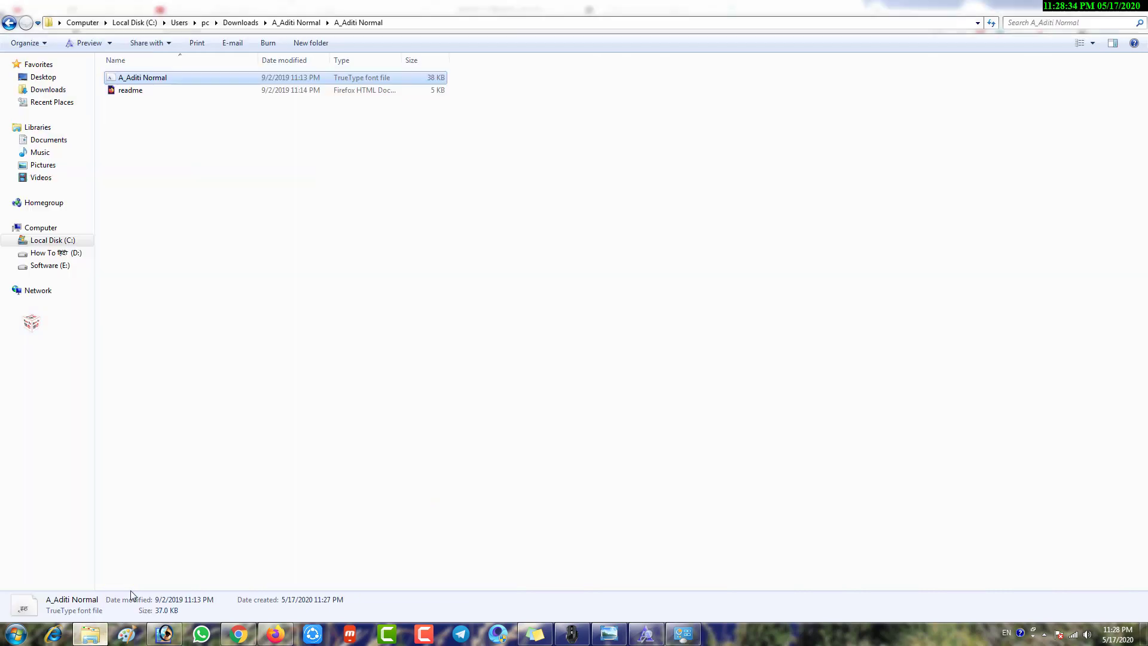
{"action": "left_click", "coordinate": [249, 227]}
{"action": "double_click", "coordinate": [171, 78]}
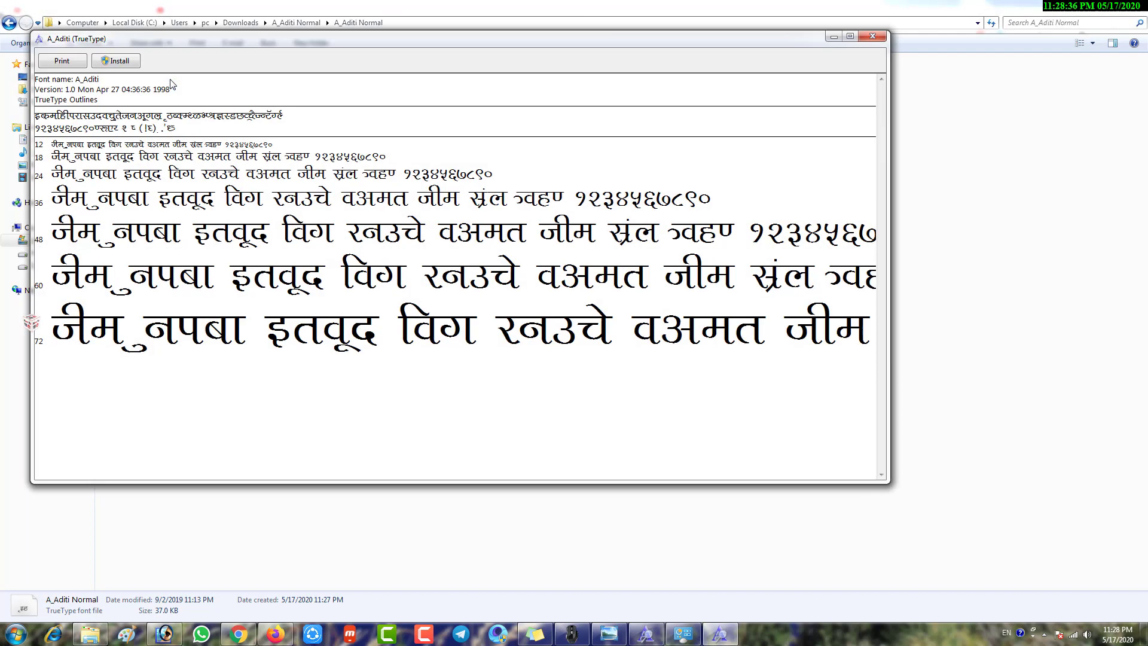
{"action": "left_click_drag", "start_coordinate": [93, 50], "coordinate": [158, 85]}
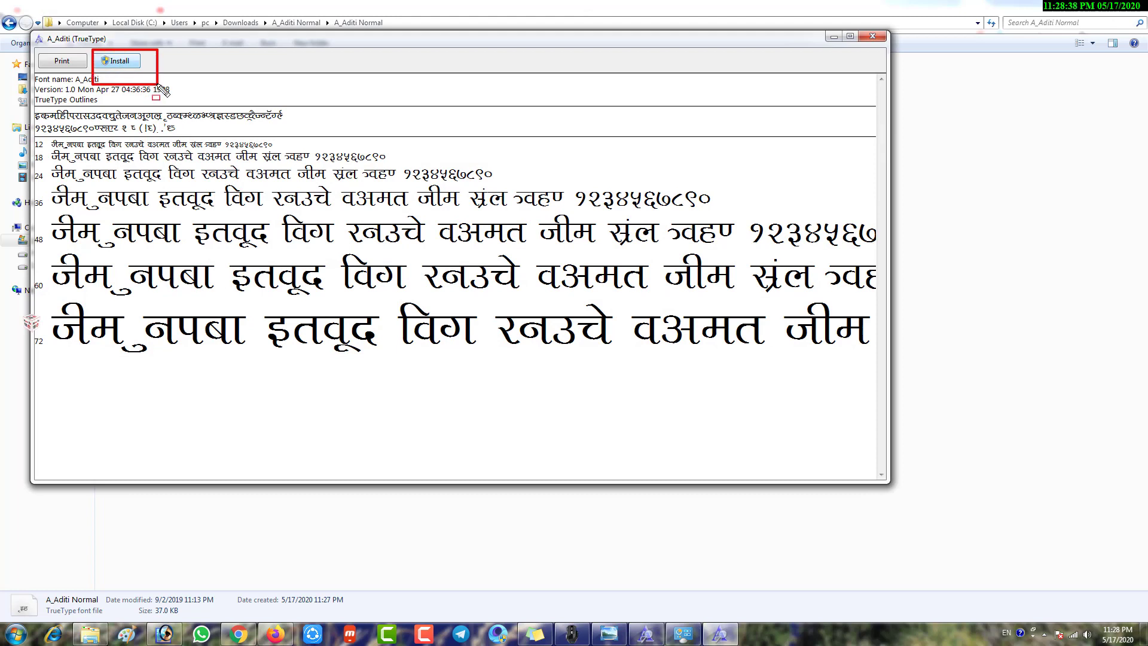
{"action": "left_click", "coordinate": [120, 61]}
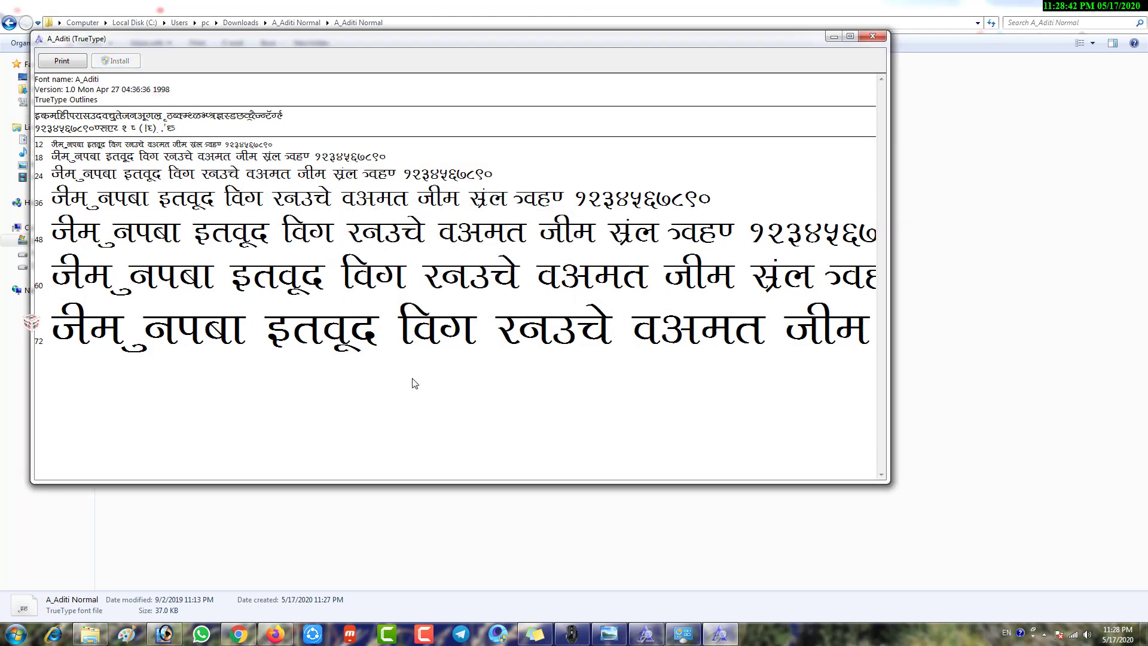
{"action": "key", "text": "alt+F4"}
Return to Photoshop's Untitled-1 document and place the cursor in the question-mark text
{"action": "left_click", "coordinate": [421, 195]}
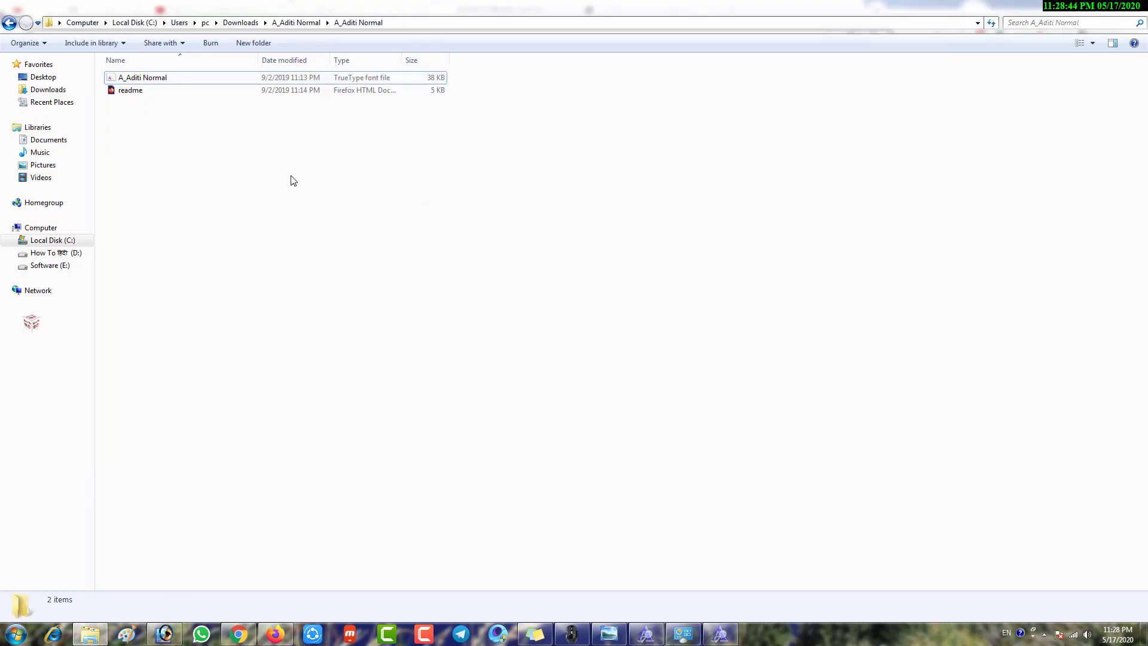
{"action": "left_click", "coordinate": [671, 633]}
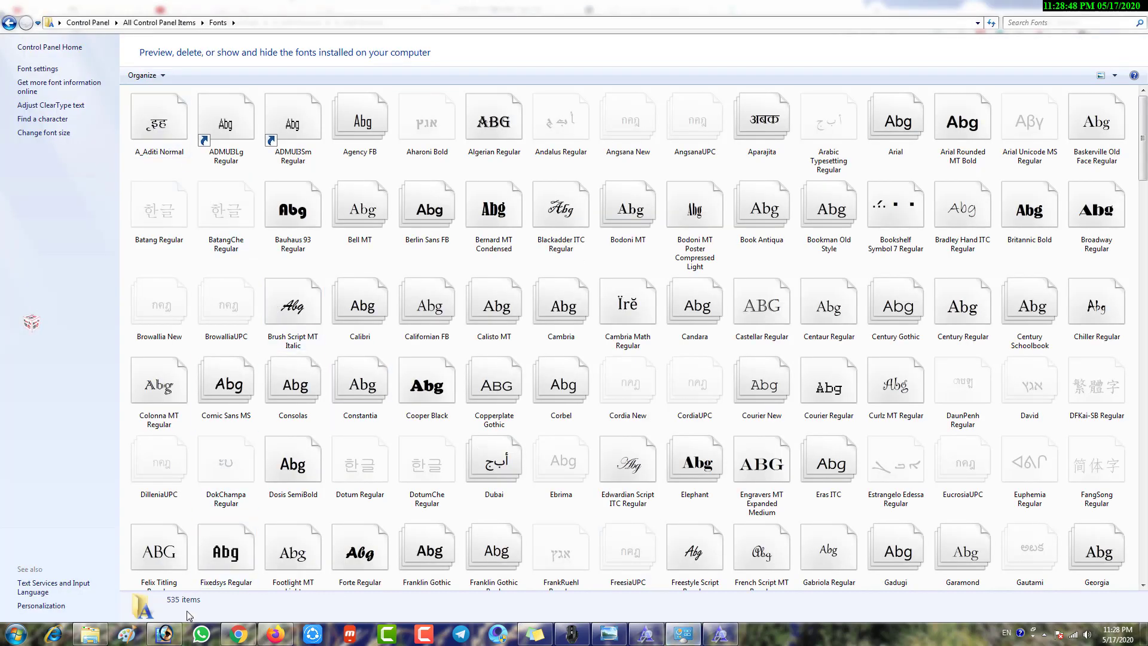
{"action": "left_click", "coordinate": [172, 634]}
{"action": "left_click", "coordinate": [319, 242]}
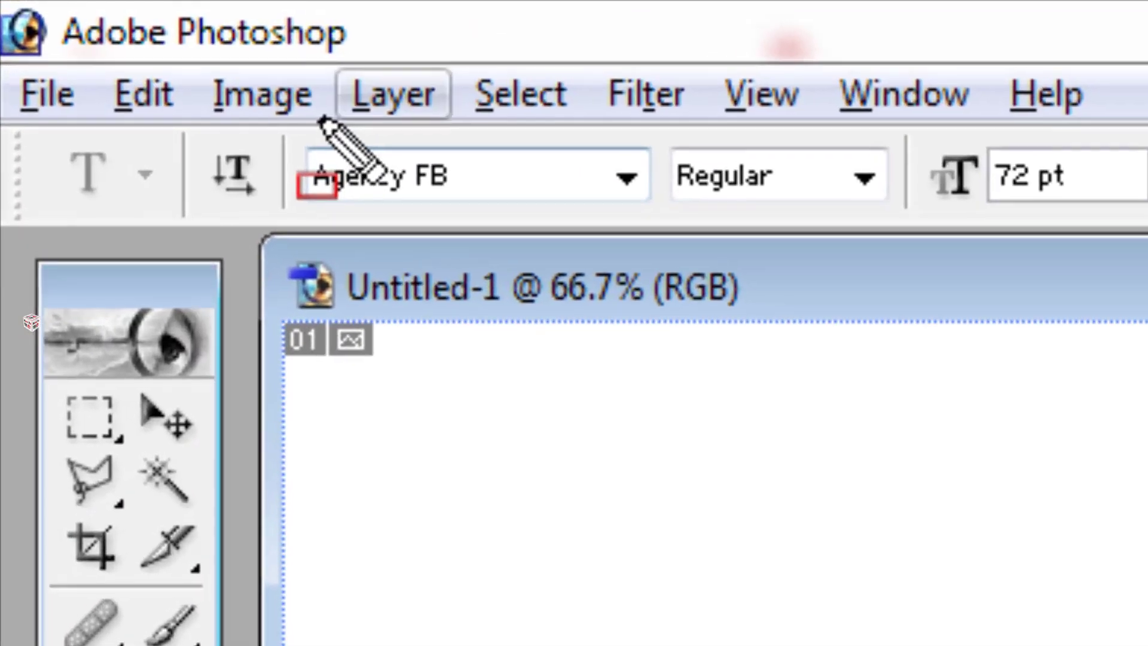
Open the font family list, then check the A_Aditi font download page in Chrome
{"action": "left_click", "coordinate": [626, 183]}
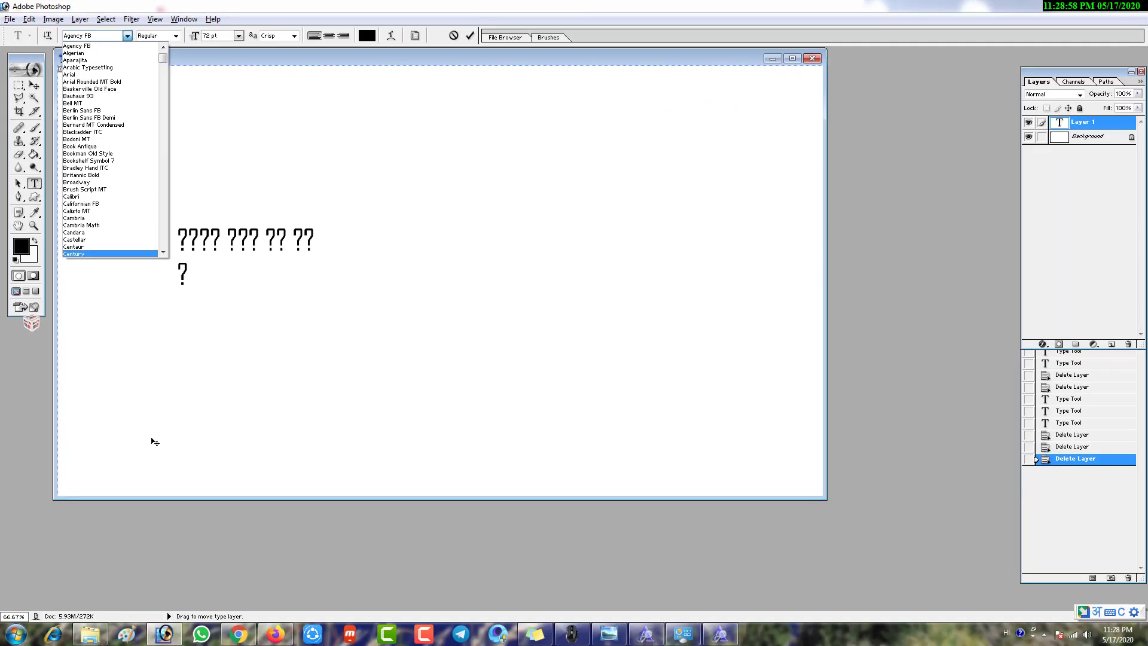
{"action": "left_click", "coordinate": [261, 638]}
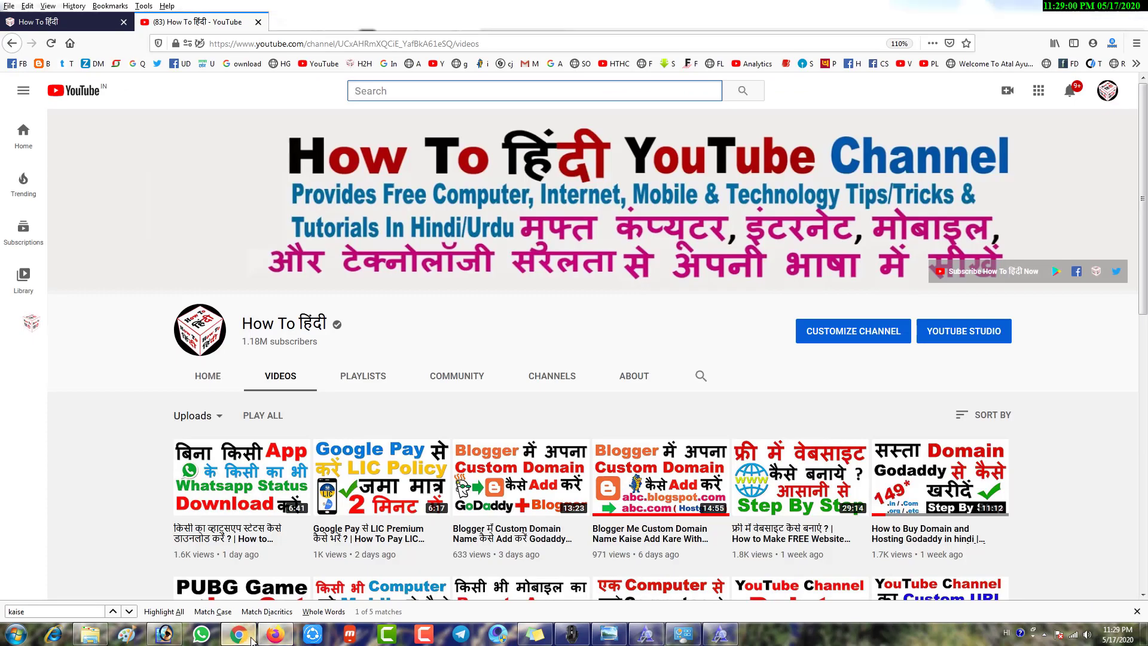
{"action": "left_click", "coordinate": [239, 635]}
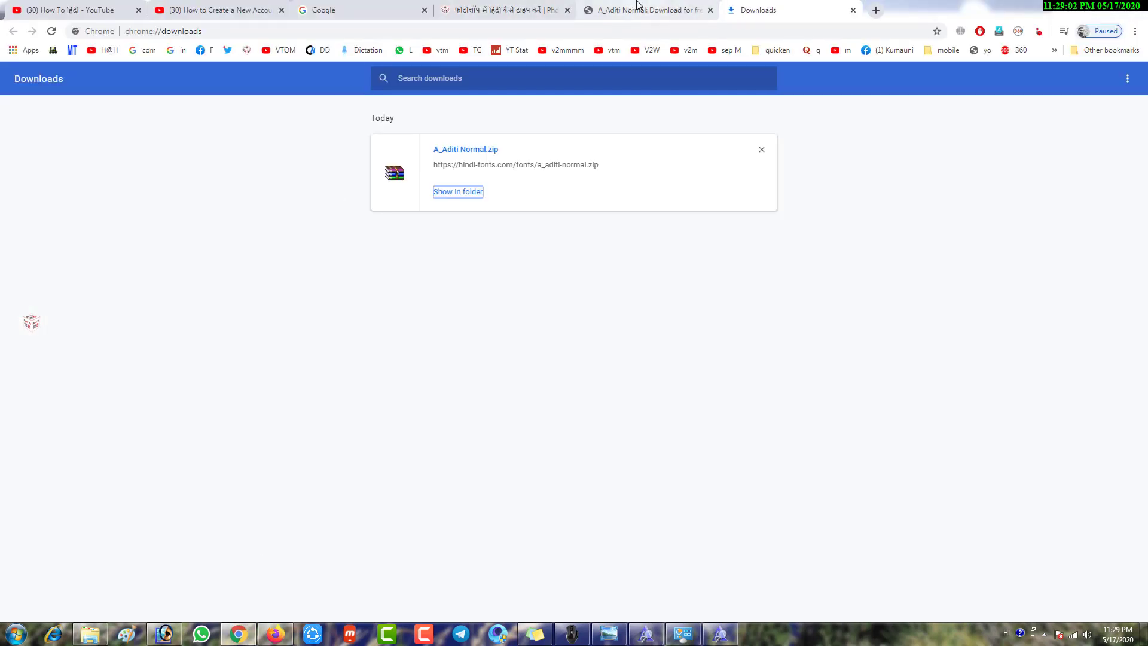
{"action": "left_click", "coordinate": [638, 9]}
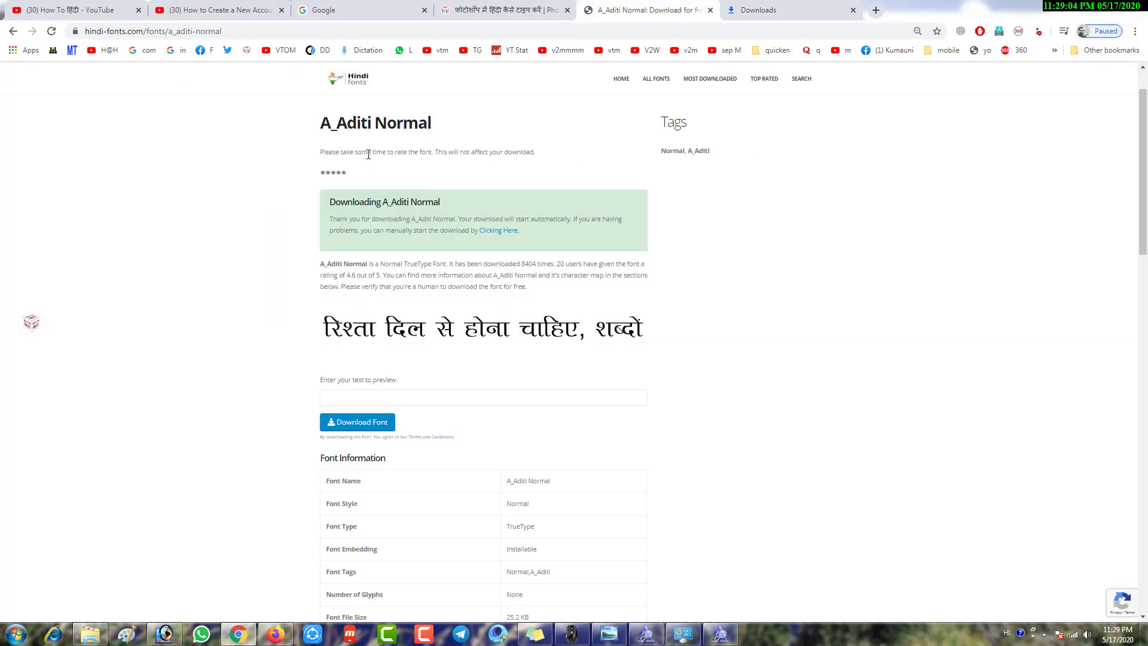
Set the Photoshop text font to A_Aditi by typing 'a' and commit the line
{"action": "left_click", "coordinate": [165, 635]}
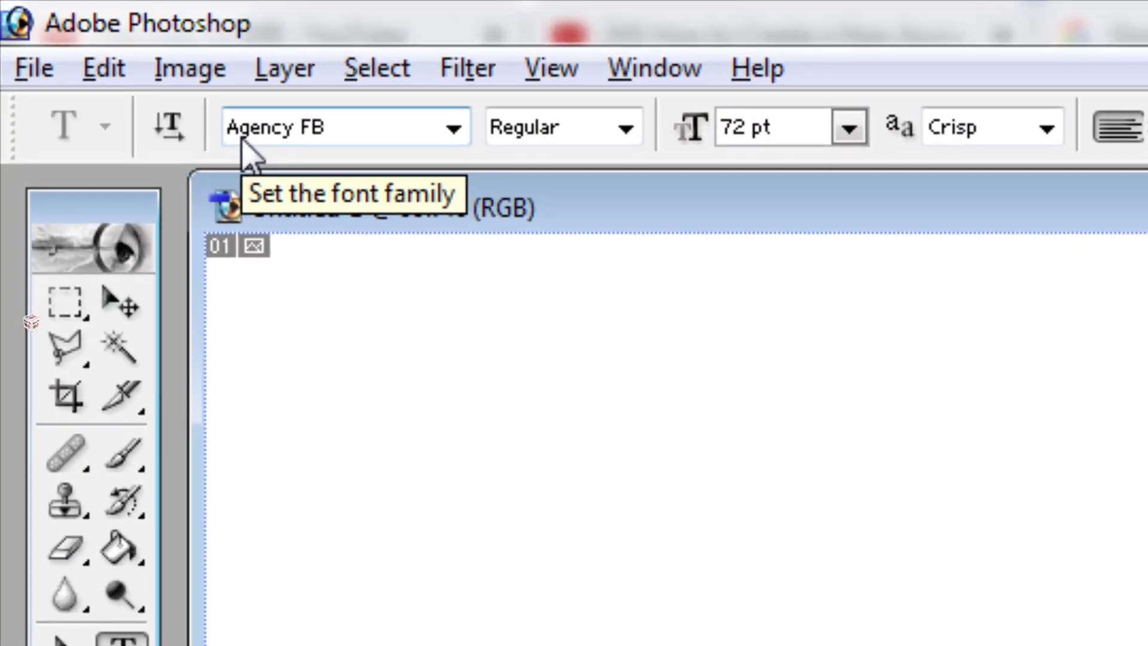
{"action": "left_click", "coordinate": [91, 49]}
{"action": "type", "text": "a"}
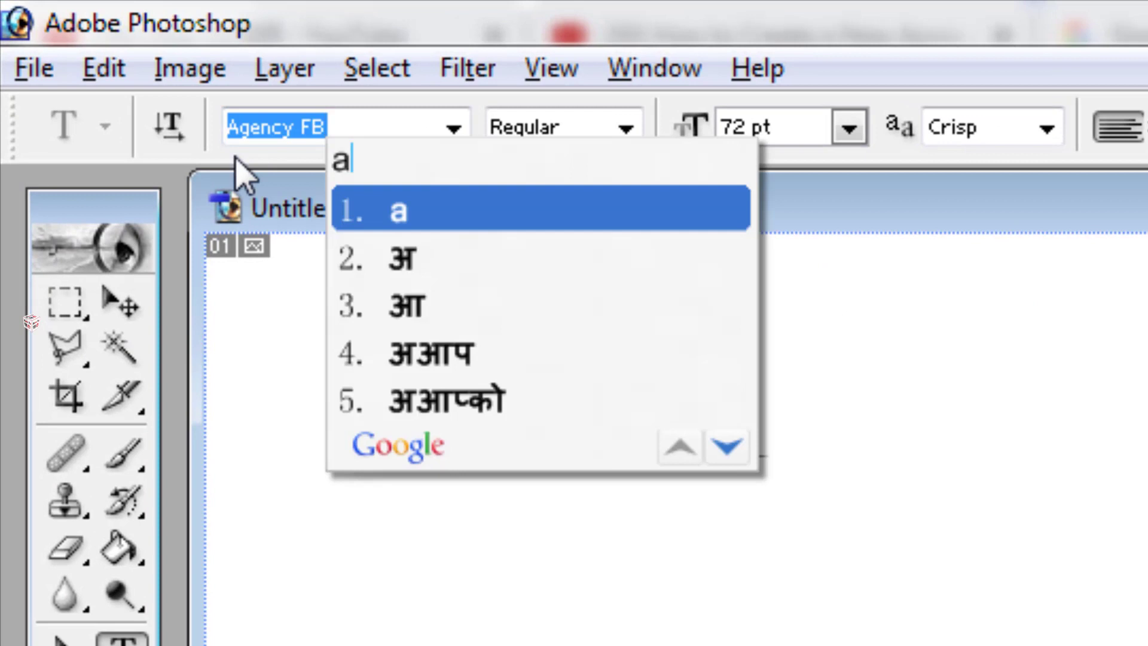
{"action": "key", "text": "Return"}
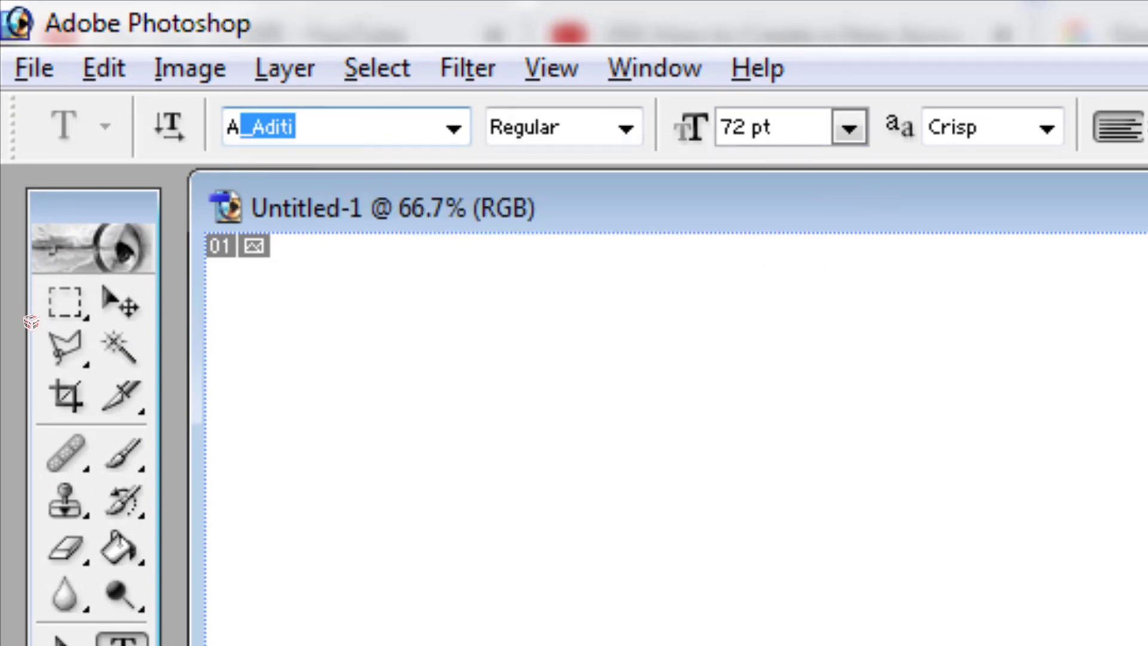
{"action": "left_click", "coordinate": [60, 293]}
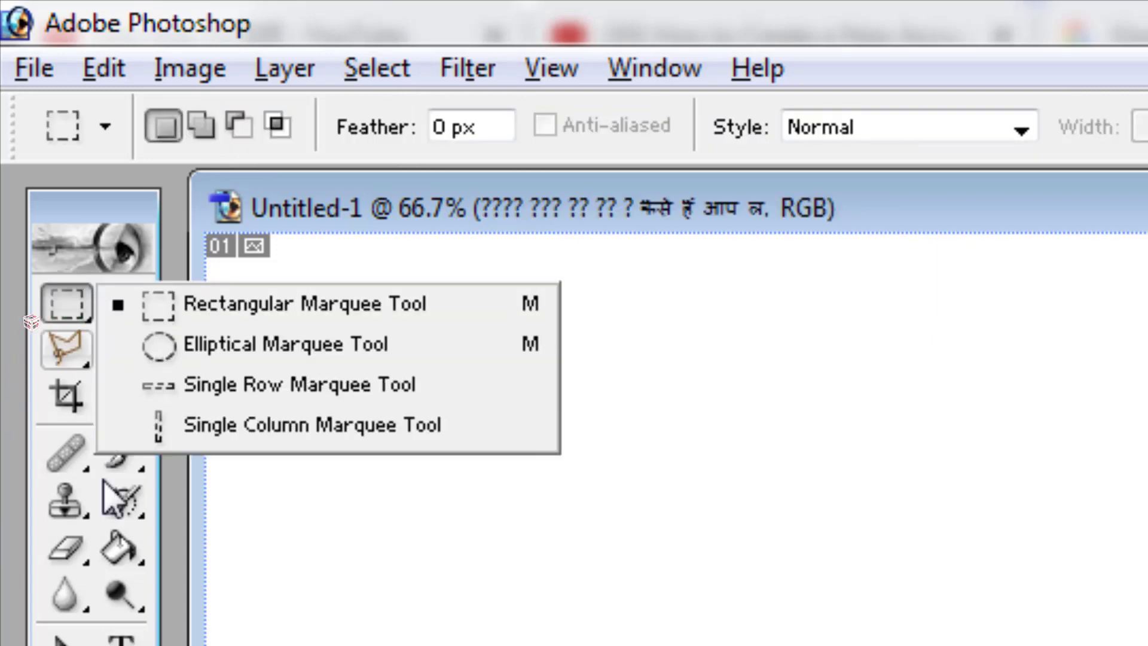
Choose the Horizontal Type Tool, then return to the A_Aditi font page
{"action": "left_click", "coordinate": [124, 640]}
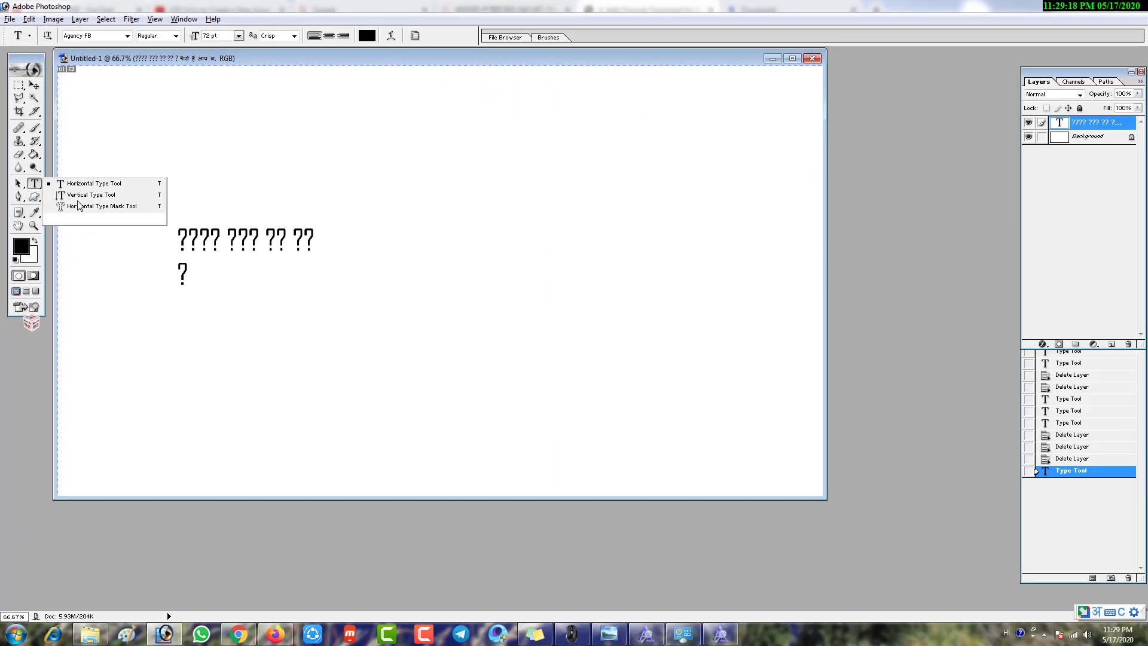
{"action": "left_click", "coordinate": [120, 37]}
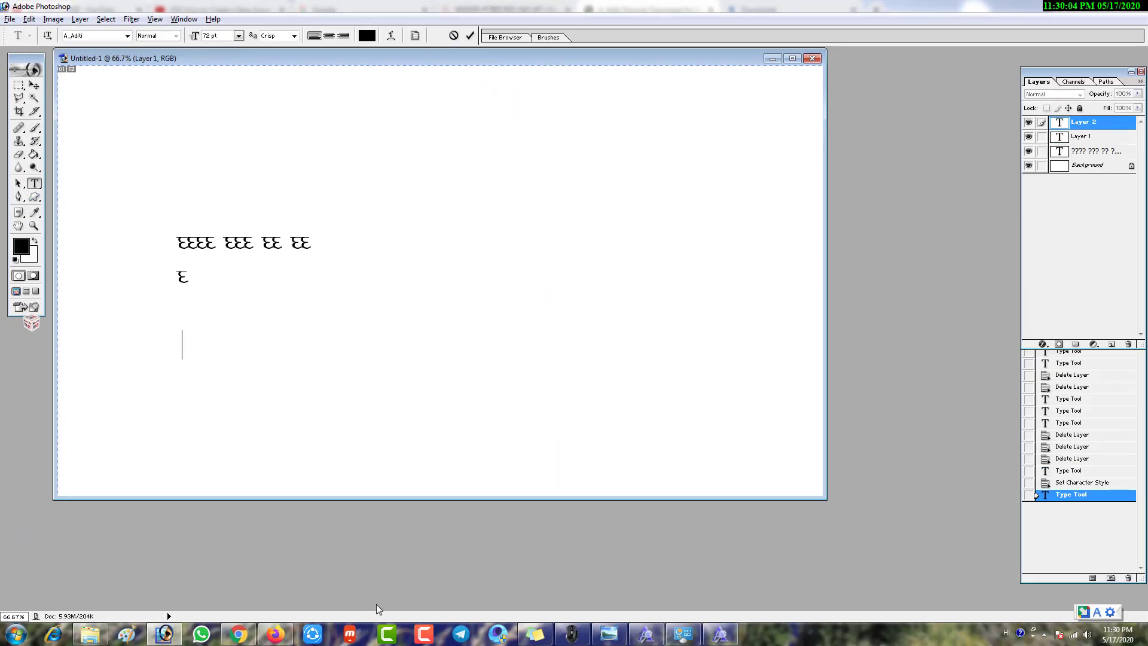
{"action": "left_click", "coordinate": [239, 635]}
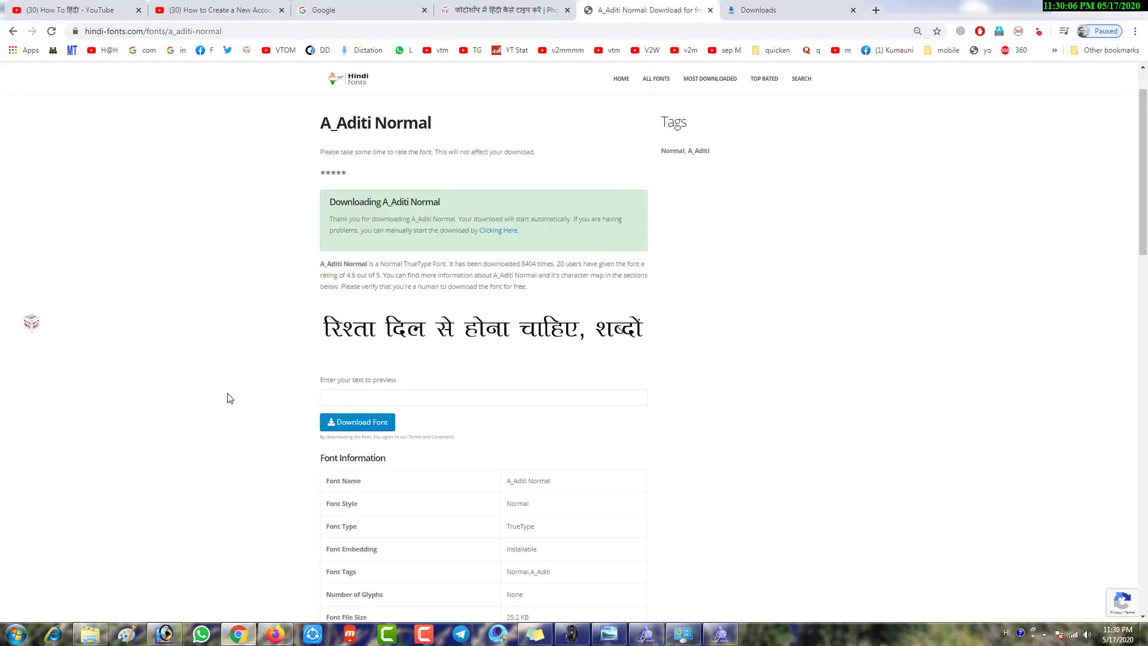
Mark in the A_Aditi Character Map that 'l' produces स, then return to Photoshop
{"action": "scroll", "coordinate": [229, 399], "scroll_direction": "down", "scroll_amount": 9}
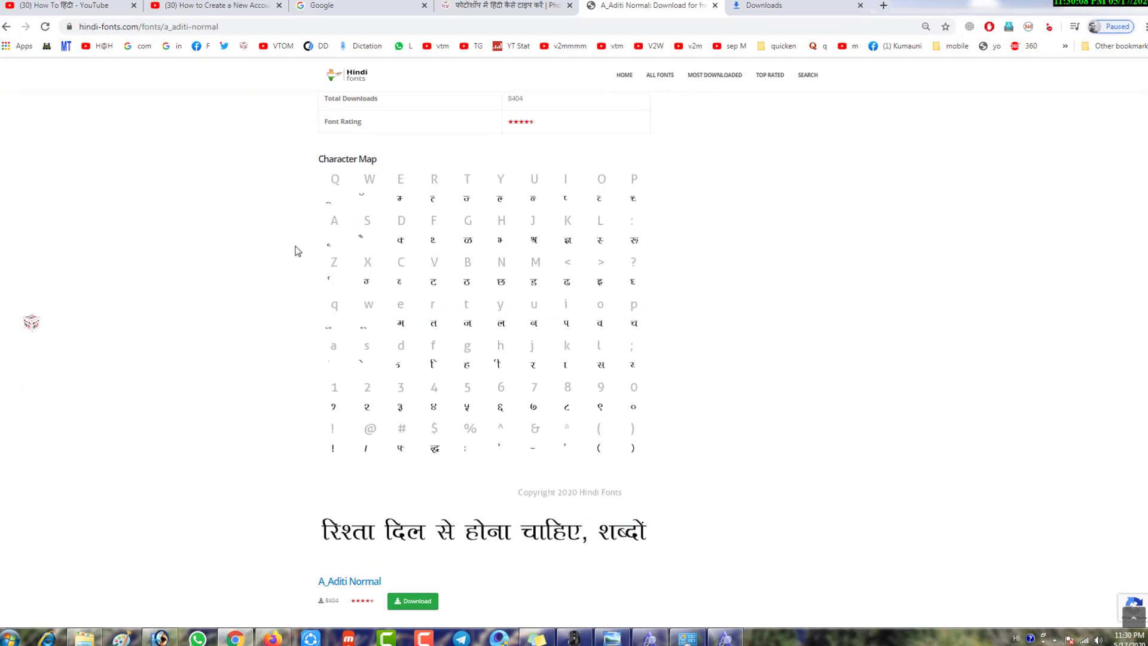
{"action": "key", "text": "ctrl+shift+d"}
{"action": "left_click_drag", "start_coordinate": [308, 147], "coordinate": [379, 161]}
{"action": "left_click_drag", "start_coordinate": [341, 46], "coordinate": [383, 60]}
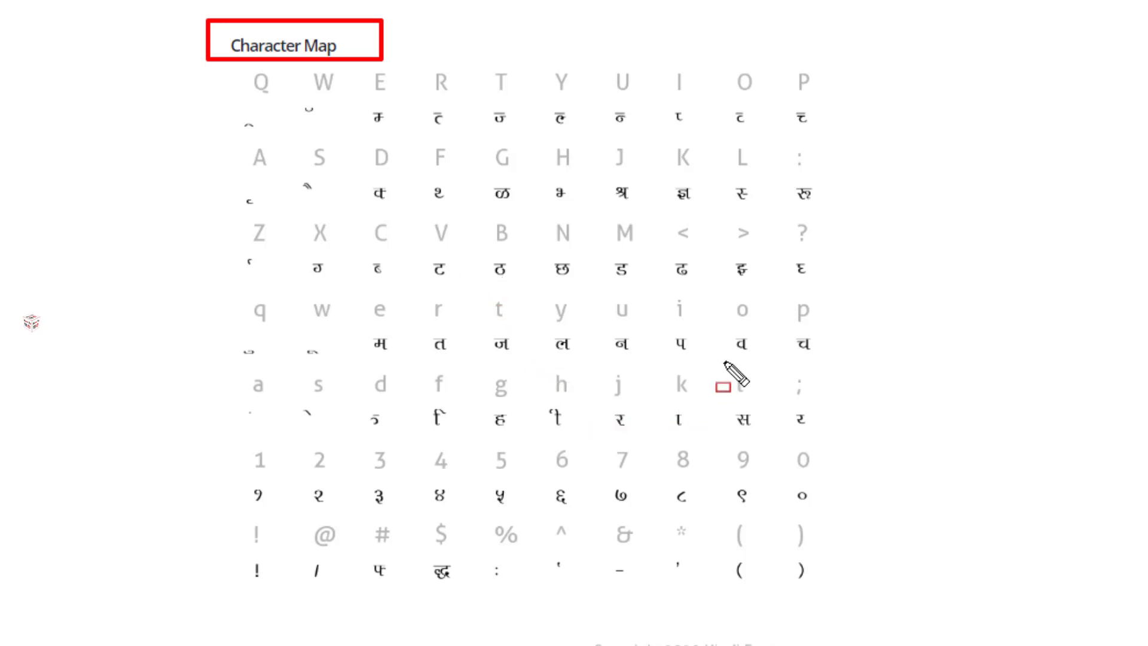
{"action": "mouse_move", "coordinate": [723, 360]}
{"action": "left_mouse_down"}
{"action": "mouse_move", "coordinate": [756, 390]}
{"action": "mouse_move", "coordinate": [763, 438]}
{"action": "left_mouse_up"}
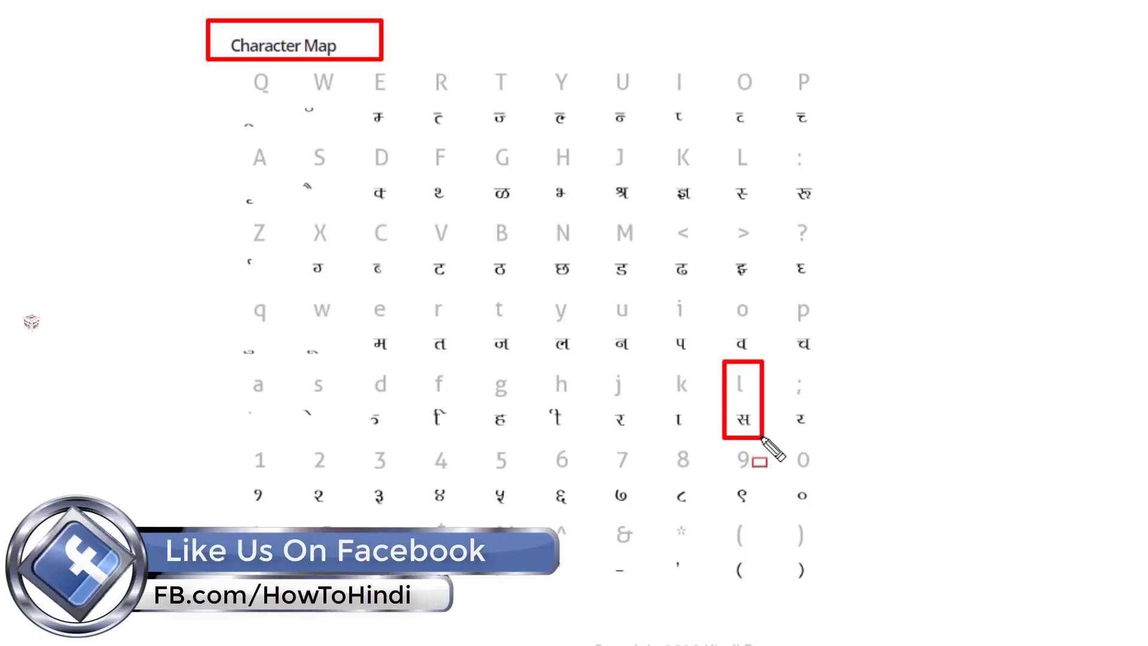
{"action": "key", "text": "Escape"}
{"action": "left_click", "coordinate": [163, 635]}
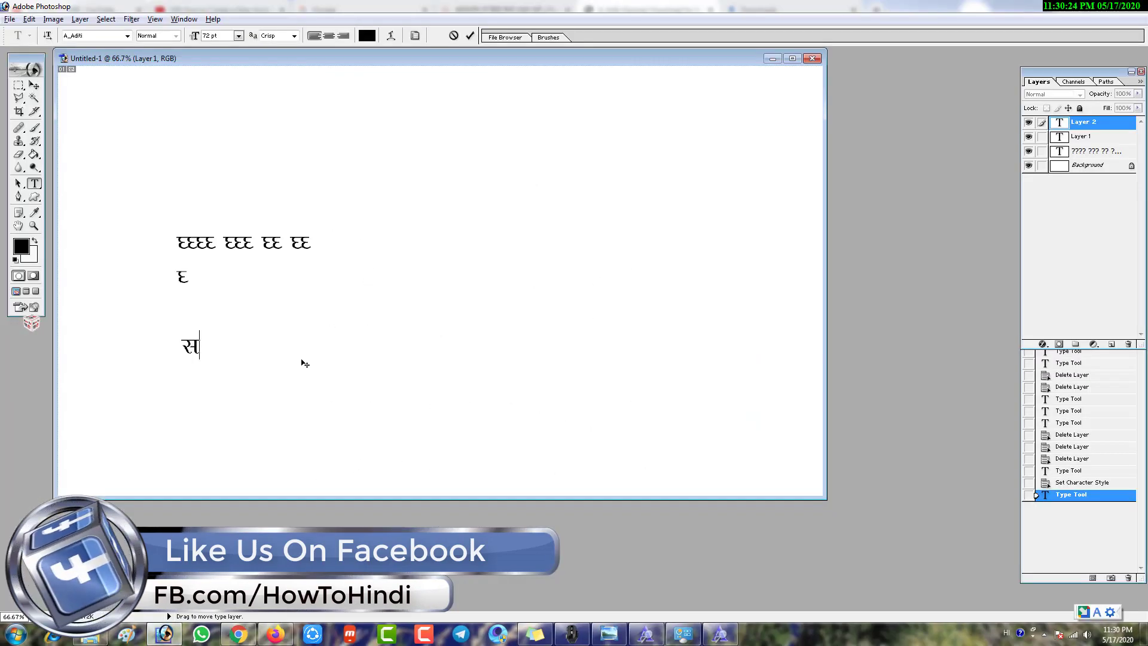
Type the rest of the three-word Hindi name in A_Aditi, checking the character map, and commit it
{"action": "left_click", "coordinate": [239, 636]}
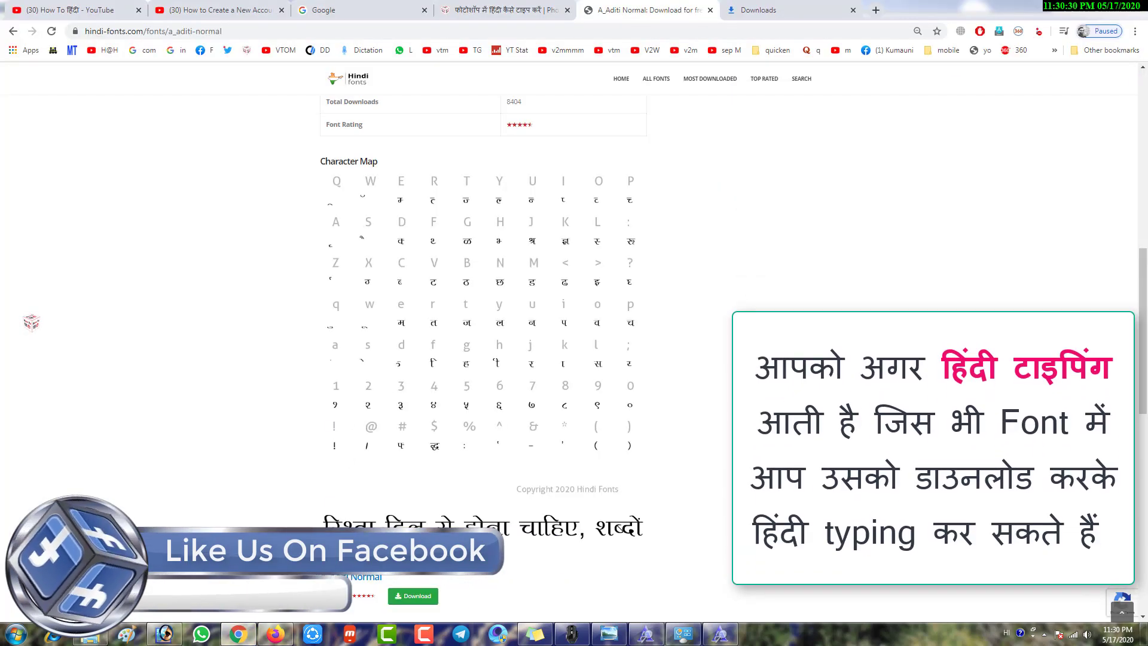
{"action": "left_click", "coordinate": [164, 634]}
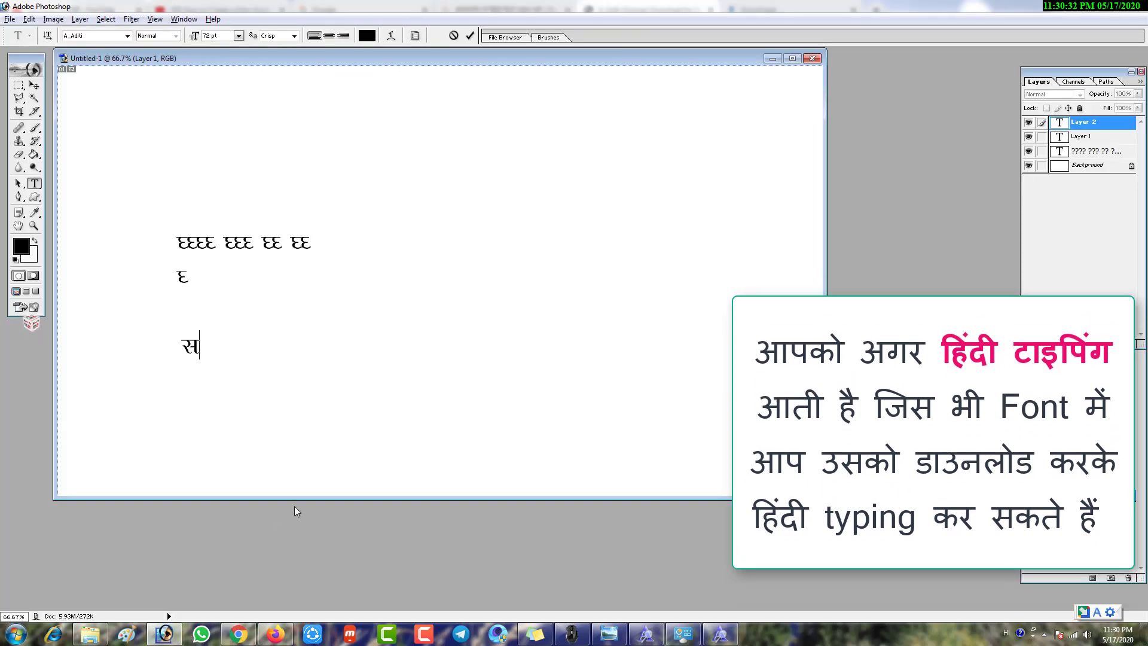
{"action": "type", "text": "ु"}
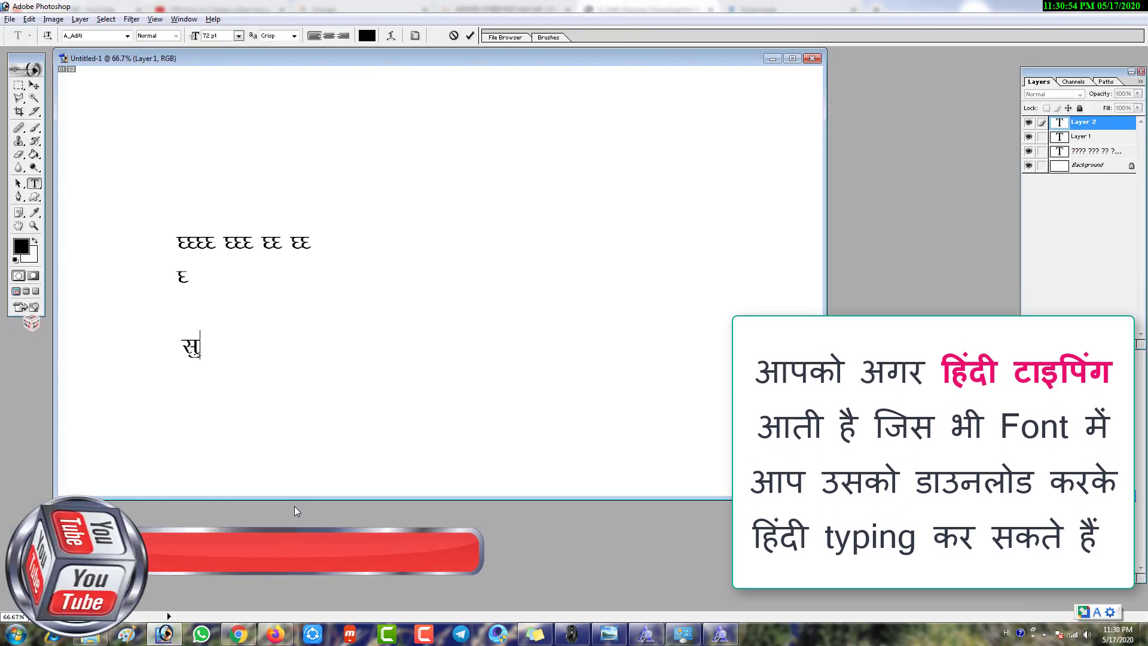
{"action": "left_click", "coordinate": [250, 632]}
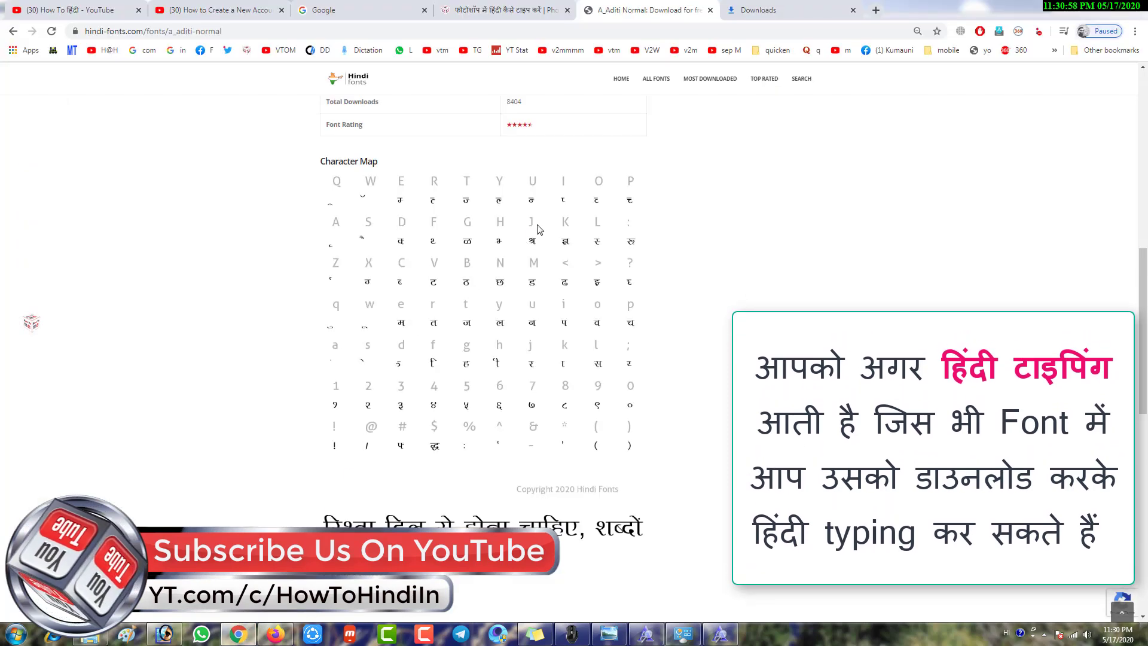
{"action": "left_click", "coordinate": [164, 634]}
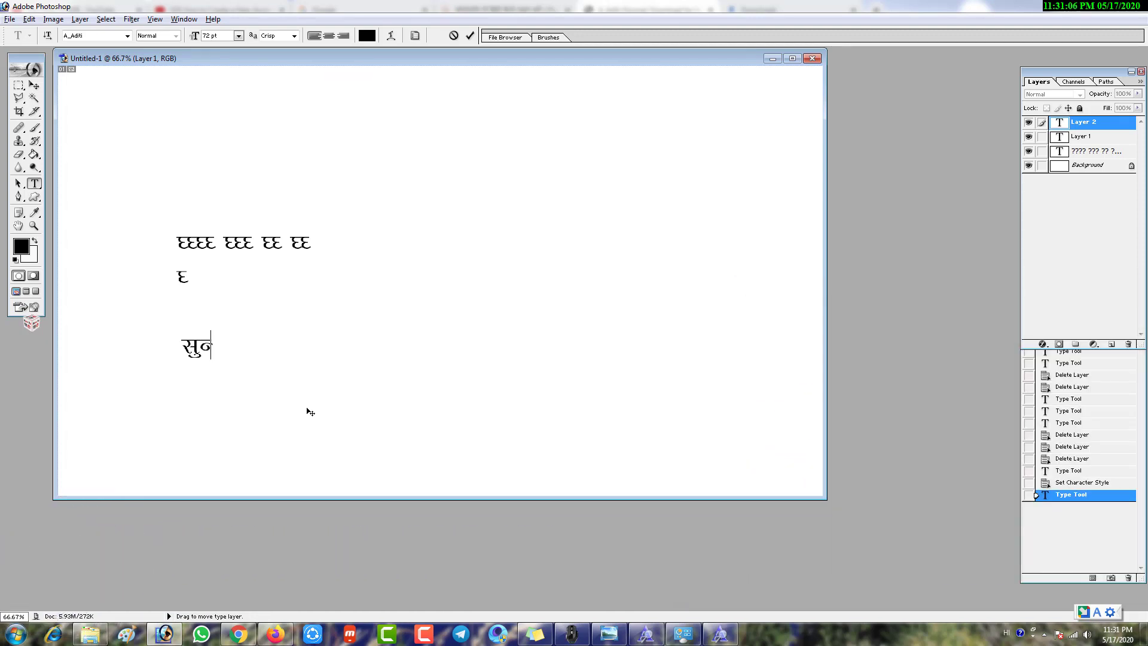
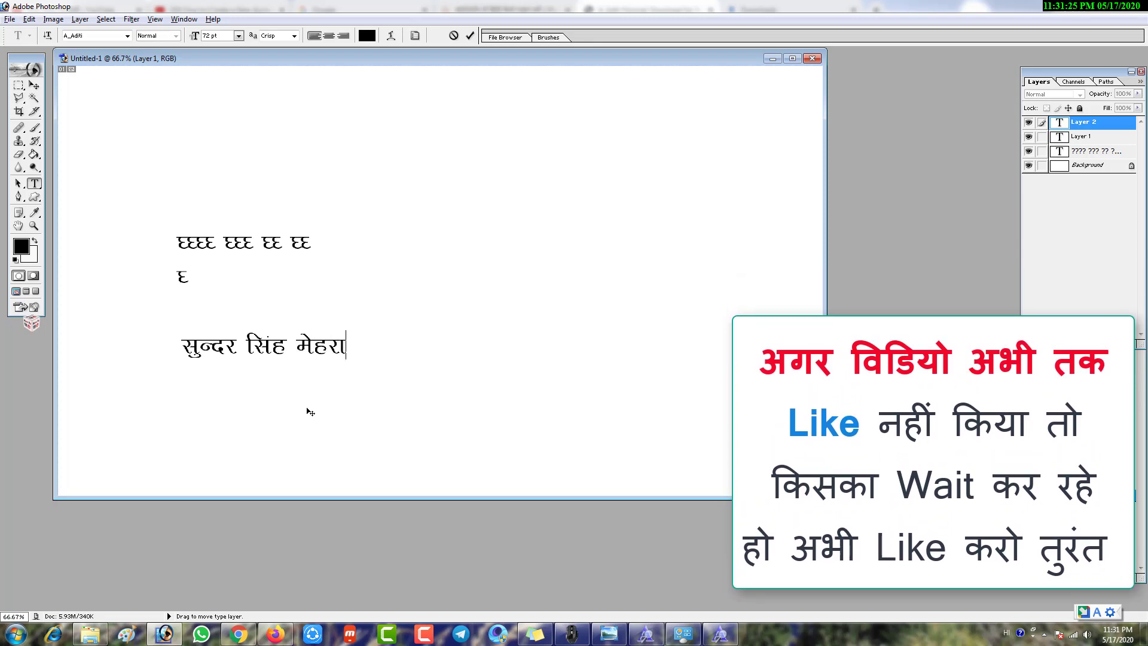
{"action": "key", "text": "ctrl+Return"}
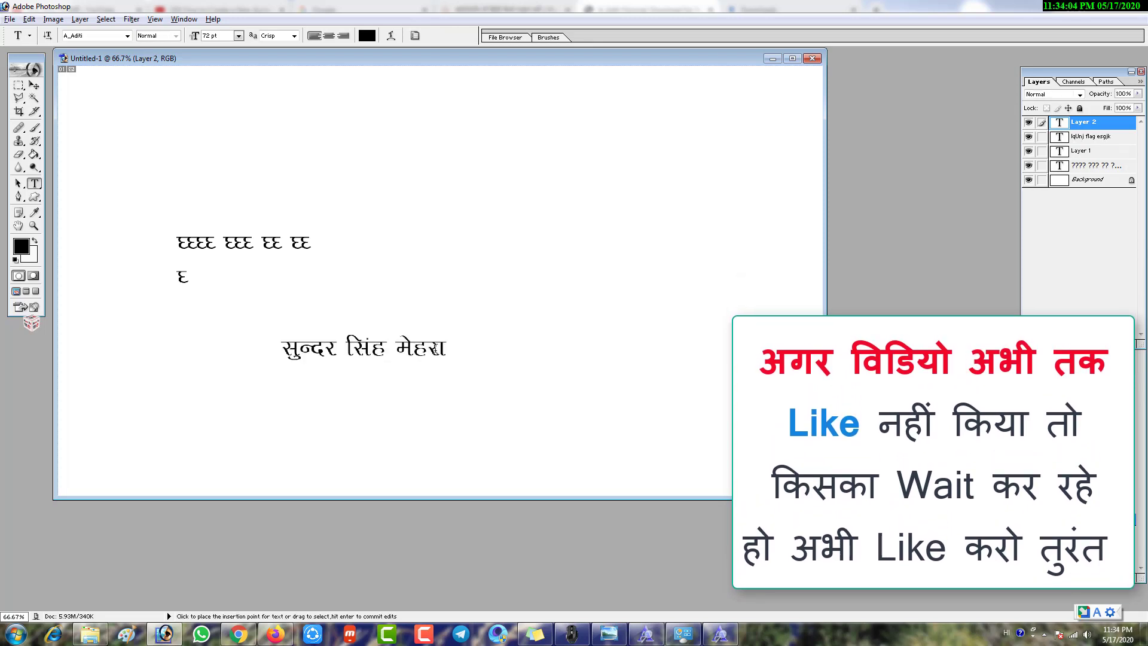
Look over the A_Aditi character map on hindi-fonts.com, then move to the Google tab
{"action": "left_click", "coordinate": [281, 637]}
{"action": "left_click", "coordinate": [238, 635]}
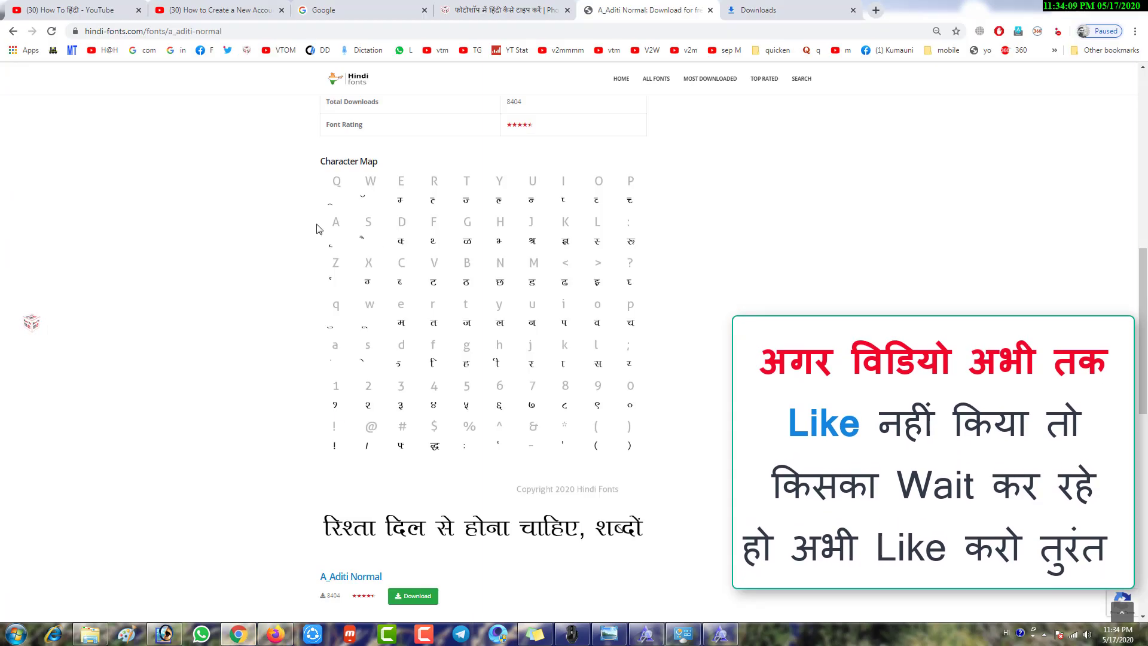
{"action": "left_click_drag", "start_coordinate": [308, 147], "coordinate": [377, 169]}
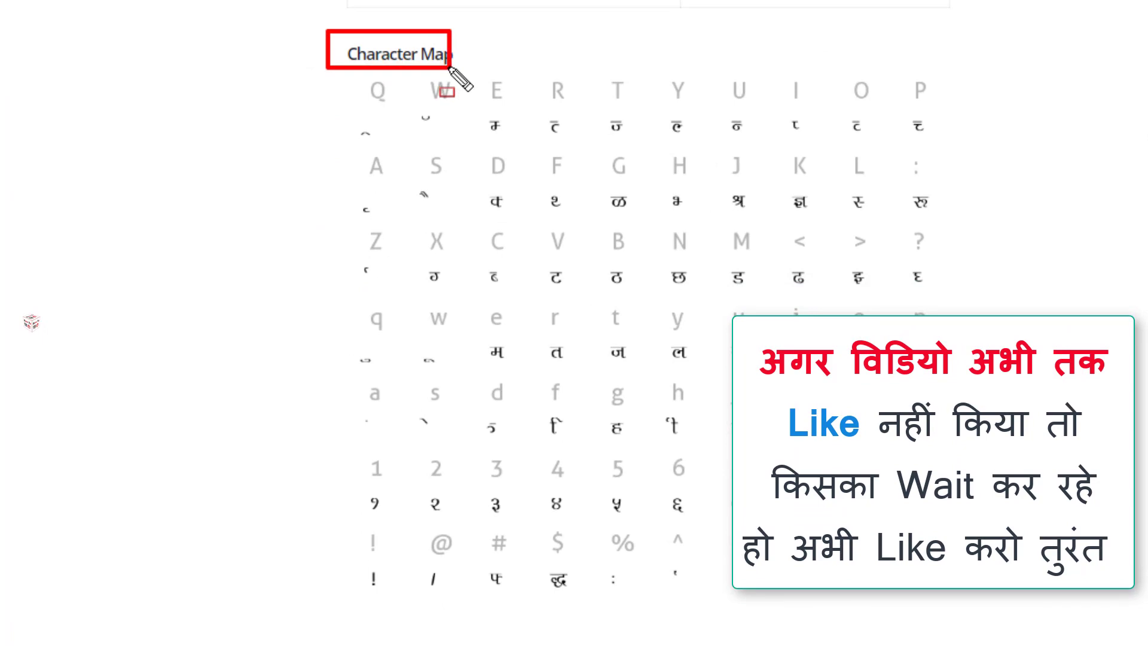
{"action": "left_click_drag", "start_coordinate": [450, 67], "coordinate": [495, 65]}
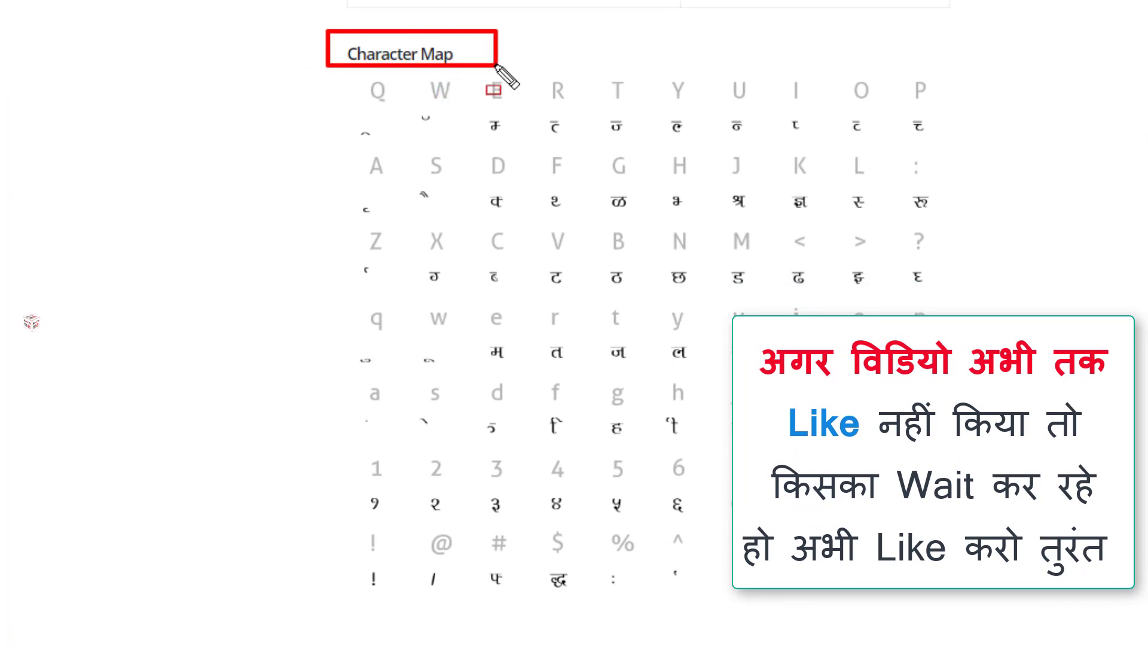
{"action": "mouse_move", "coordinate": [655, 64]}
{"action": "left_mouse_down"}
{"action": "mouse_move", "coordinate": [691, 145]}
{"action": "mouse_move", "coordinate": [683, 511]}
{"action": "mouse_move", "coordinate": [703, 594]}
{"action": "left_mouse_up"}
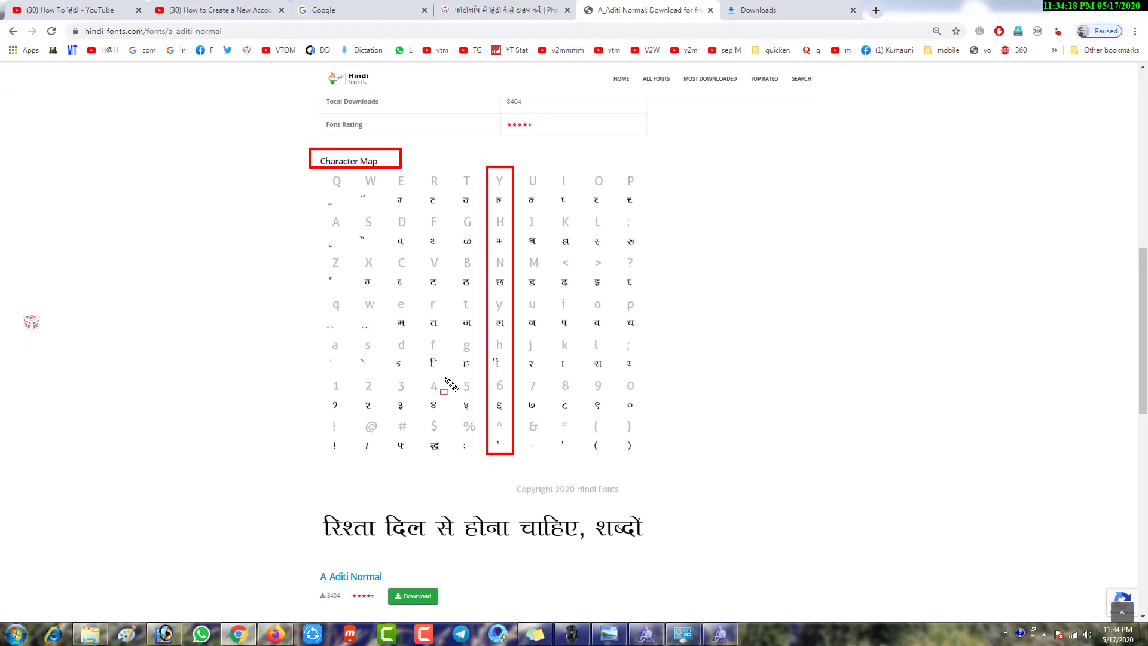
{"action": "left_click", "coordinate": [358, 6]}
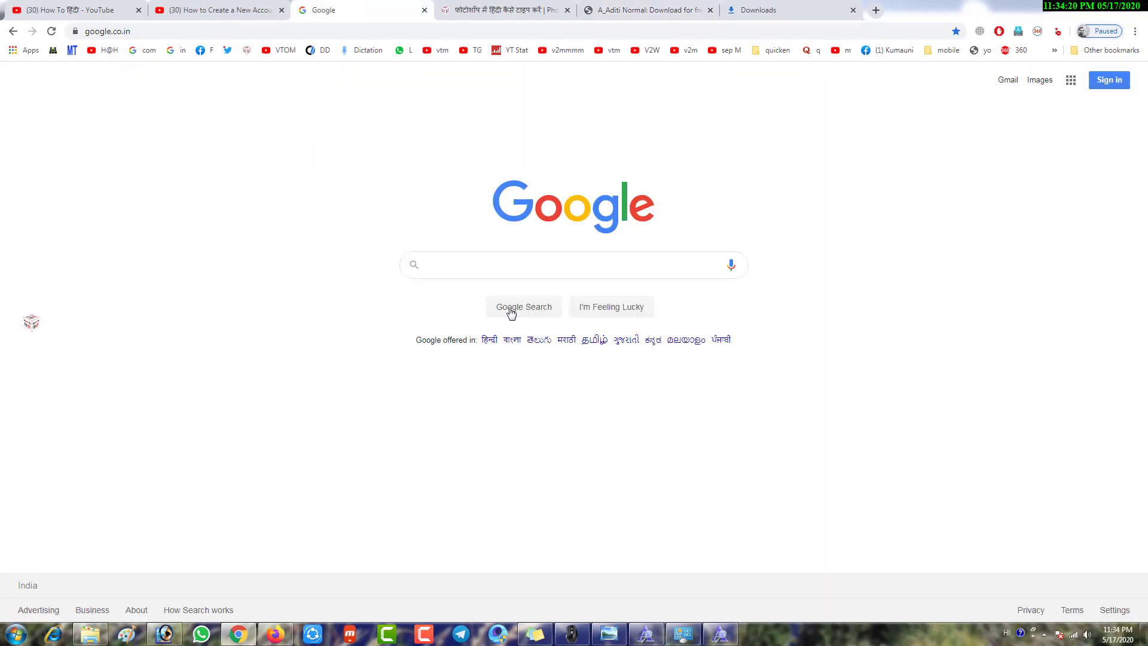
Enter 'kya haal hain aapke' as Hindi क्या हाल हैं आपके in Google's search box, select it, return to Photoshop
{"action": "left_click", "coordinate": [520, 259]}
{"action": "type", "text": "kya g"}
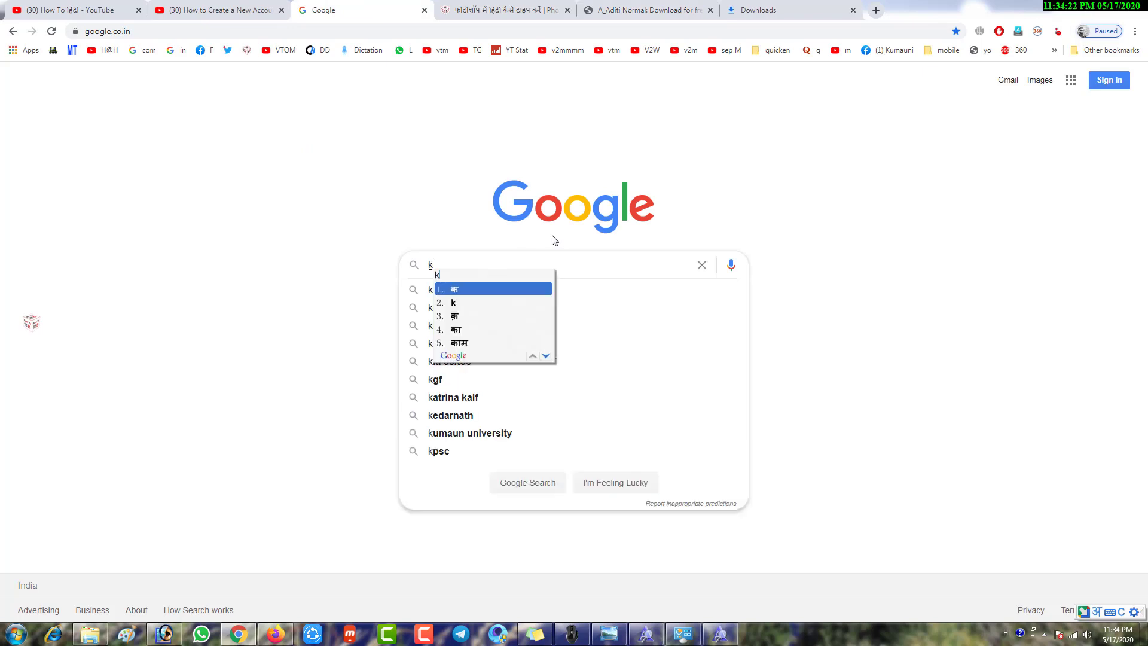
{"action": "key", "text": "BackSpace"}
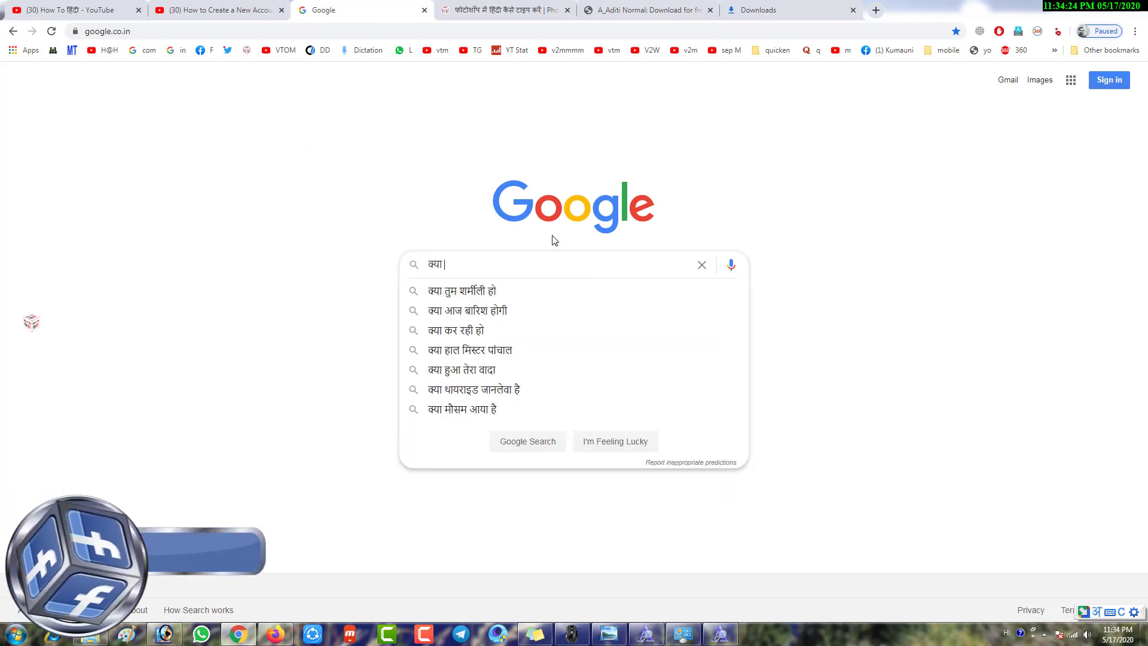
{"action": "type", "text": "haal hain aapke"}
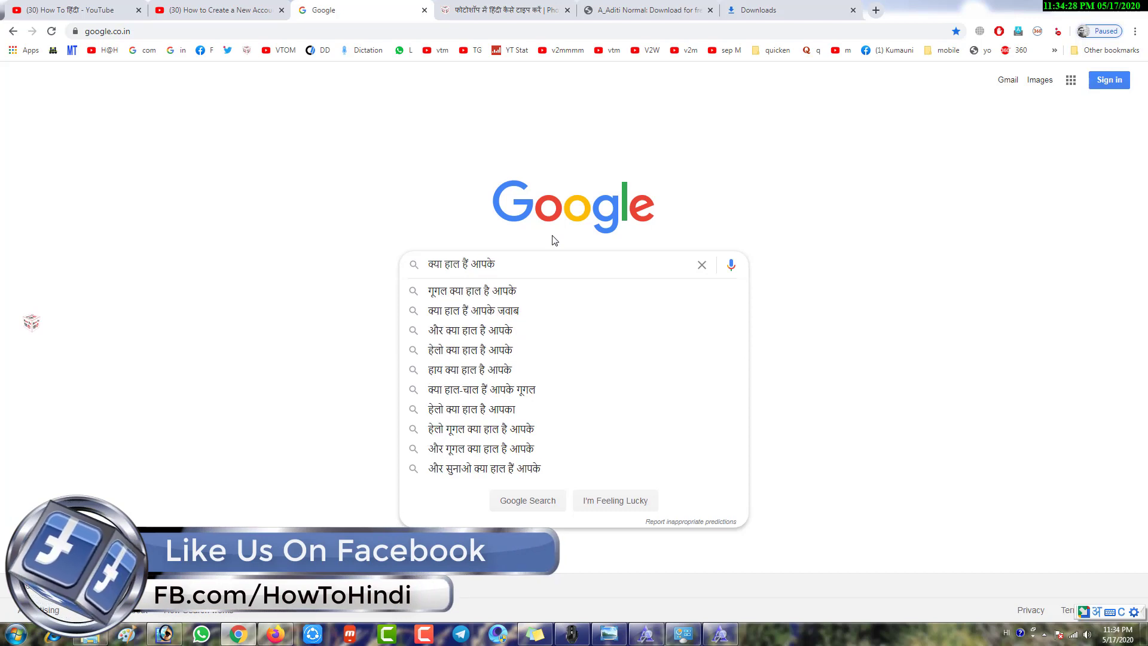
{"action": "key", "text": "ctrl+a"}
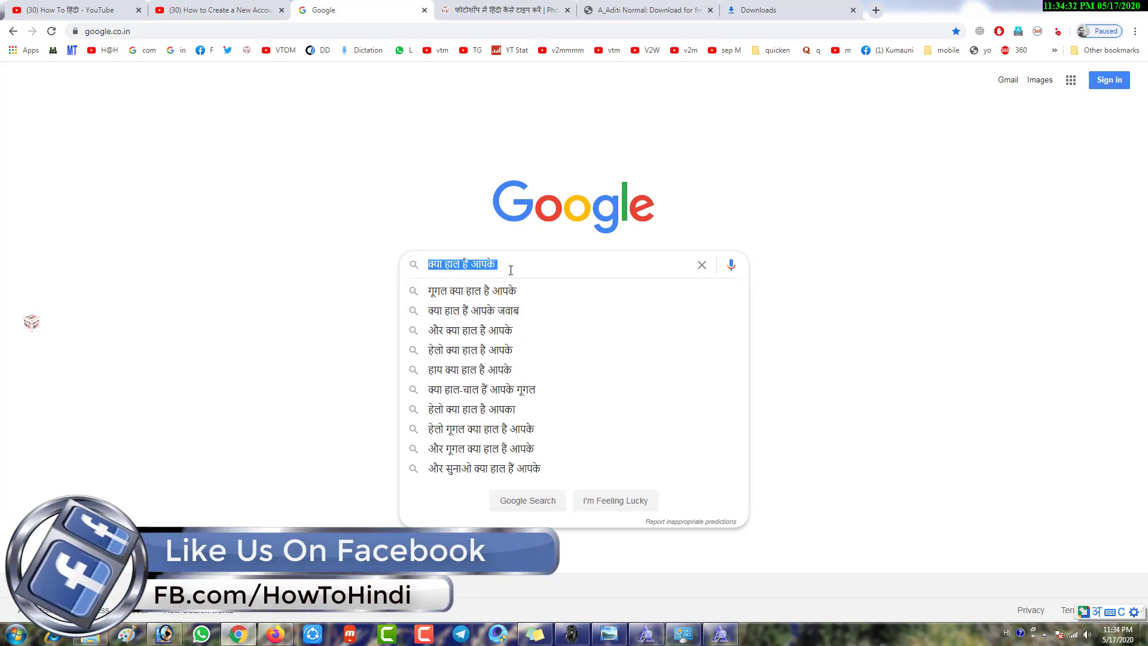
{"action": "key", "text": "alt+Tab"}
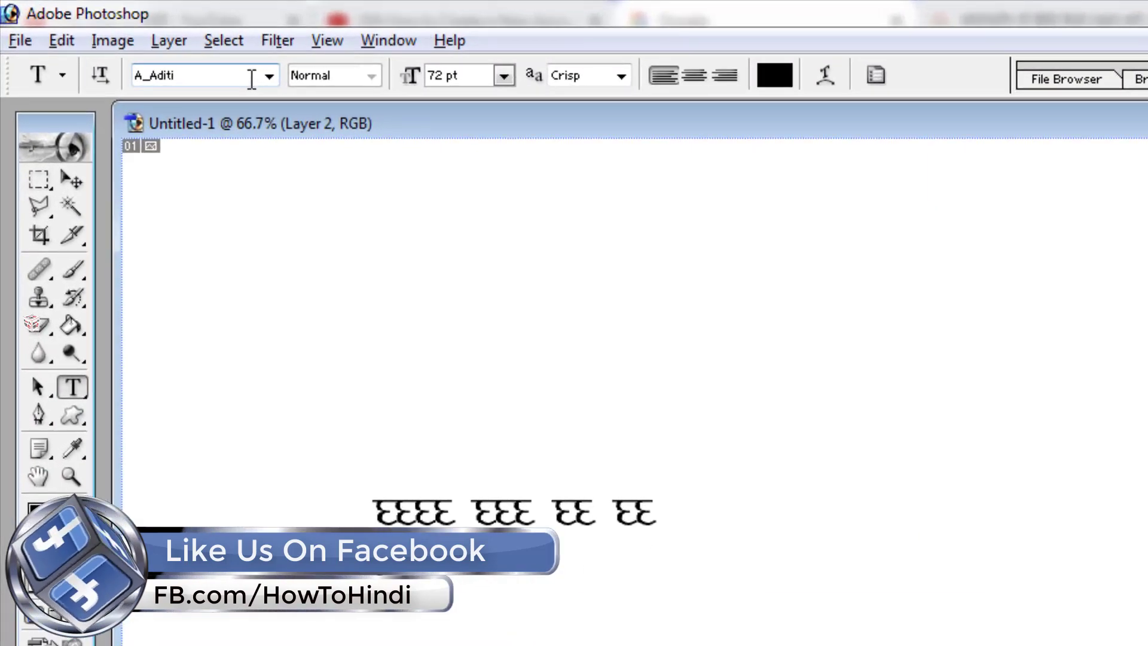
Switch the font to Mangal and enter the line क्या हाल हैं आपके near the canvas top-left
{"action": "left_click", "coordinate": [119, 38]}
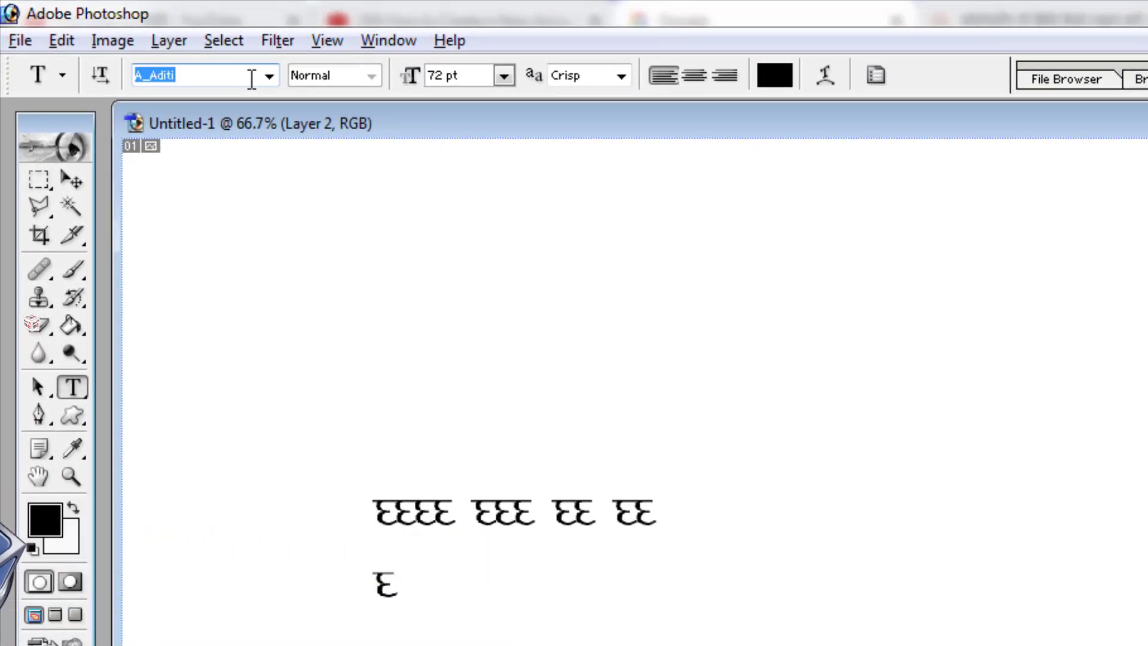
{"action": "type", "text": "Mangal"}
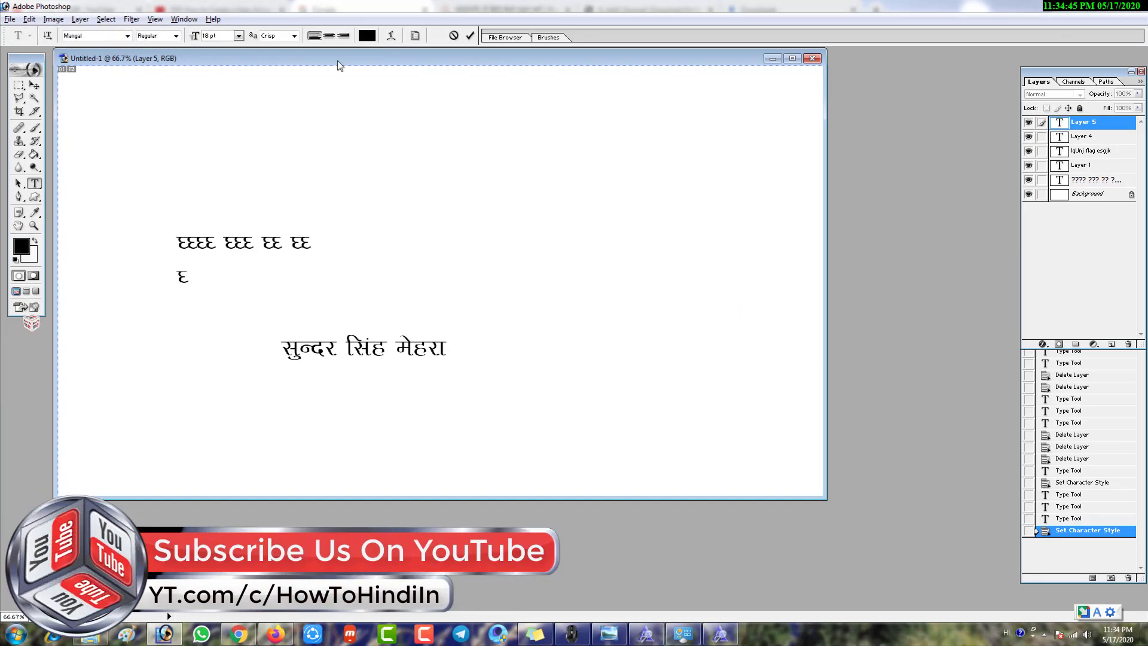
{"action": "left_click", "coordinate": [157, 182]}
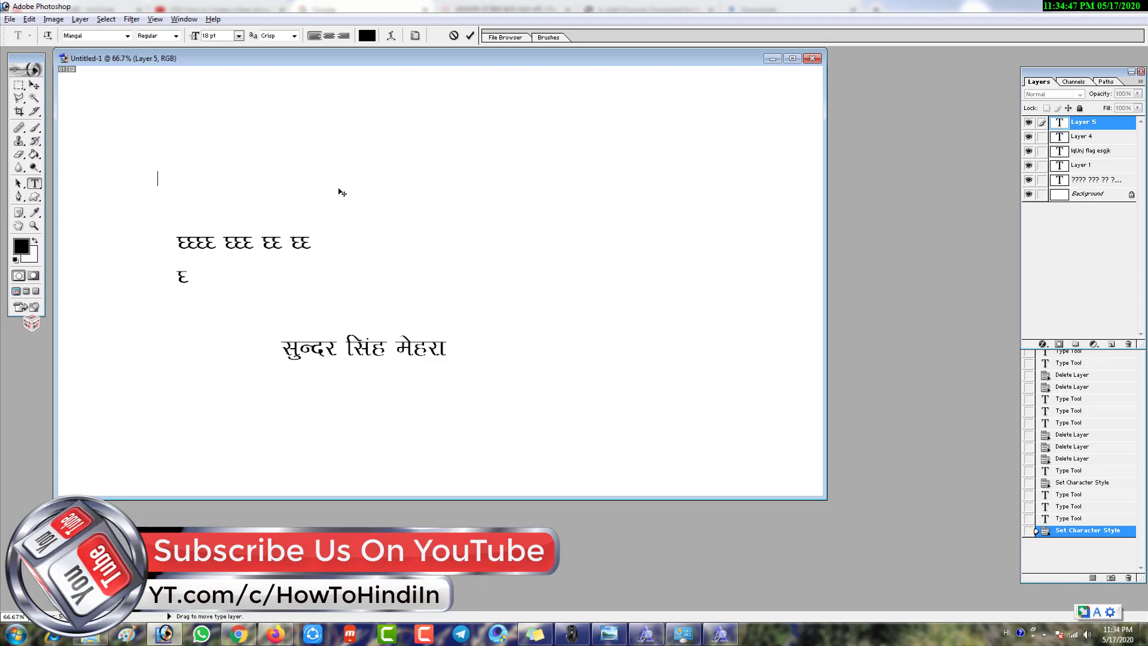
{"action": "type", "text": "क्या हाल हैं आपके"}
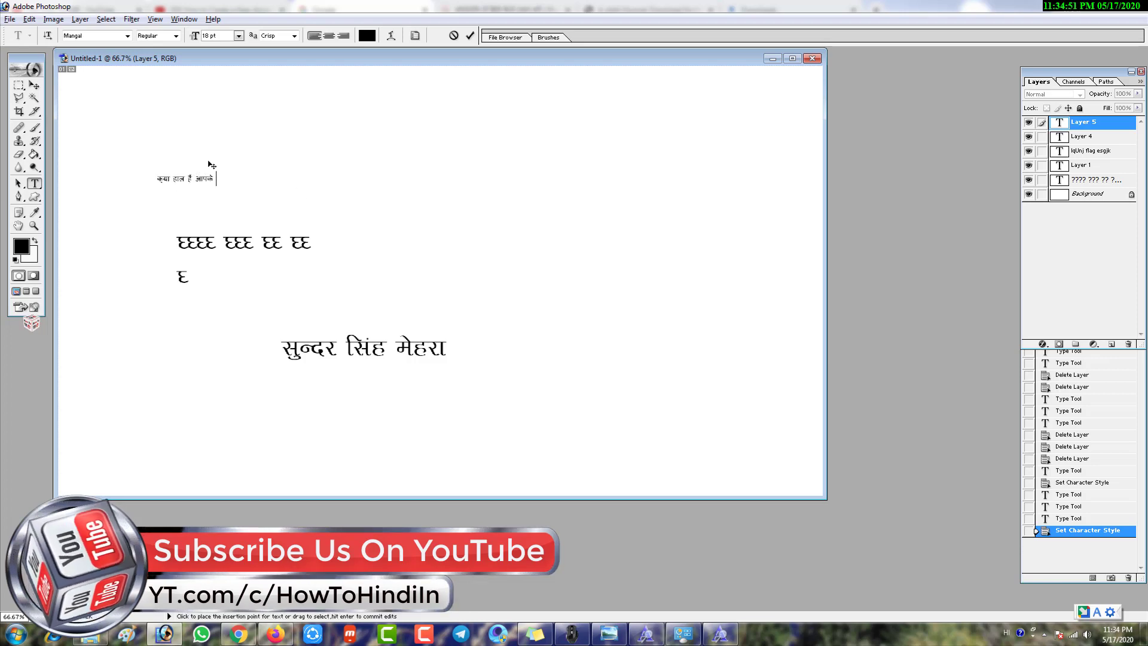
Select the whole Hindi line and set its size to 60 pt
{"action": "left_click", "coordinate": [238, 36]}
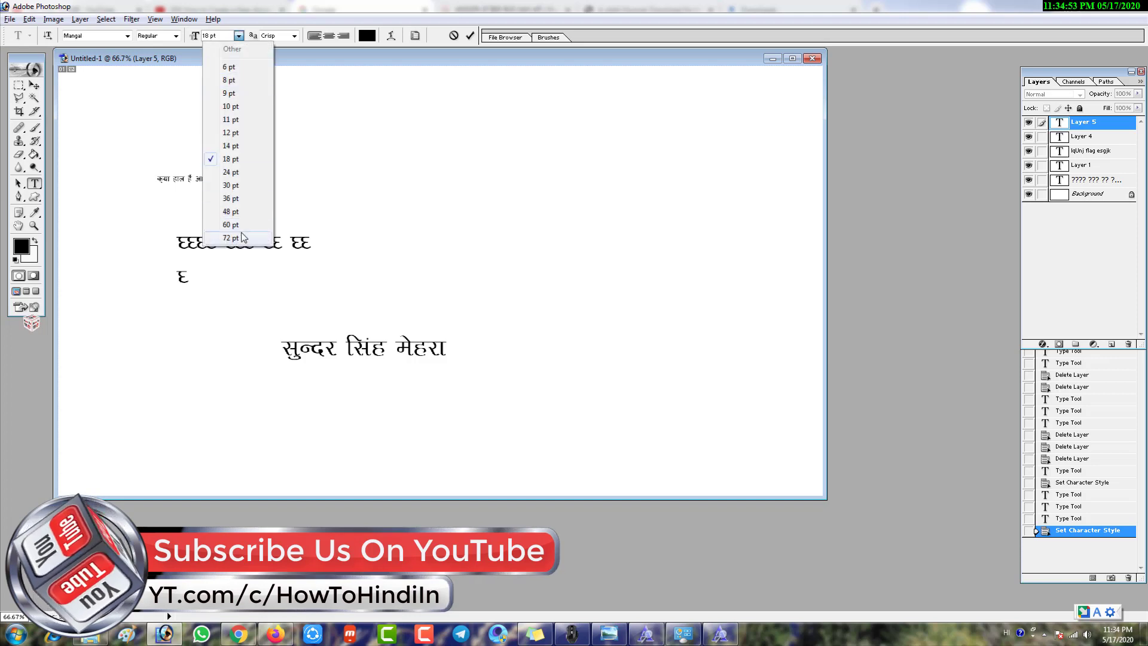
{"action": "left_click", "coordinate": [242, 237]}
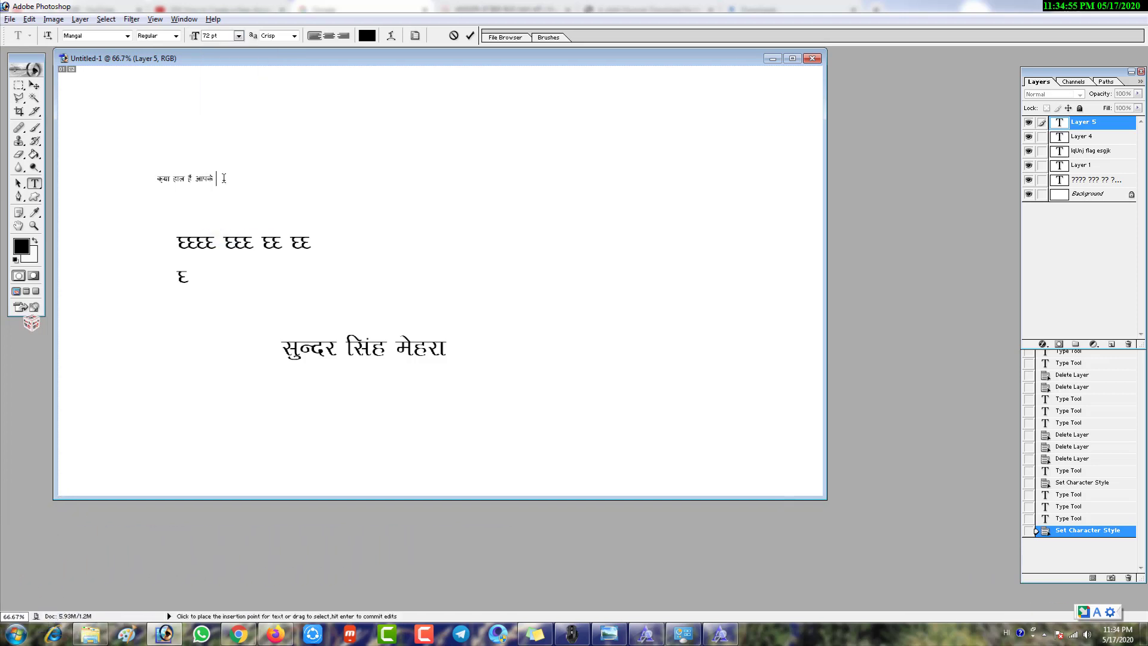
{"action": "left_click_drag", "start_coordinate": [224, 178], "coordinate": [152, 178]}
{"action": "left_click", "coordinate": [238, 36]}
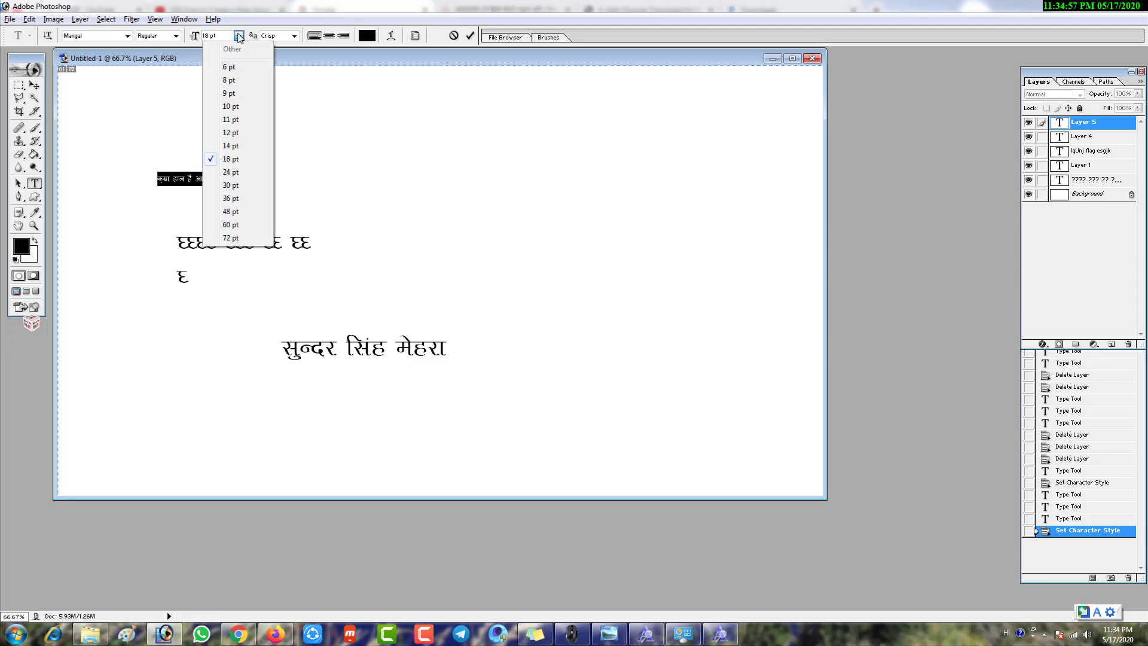
{"action": "left_click", "coordinate": [248, 226]}
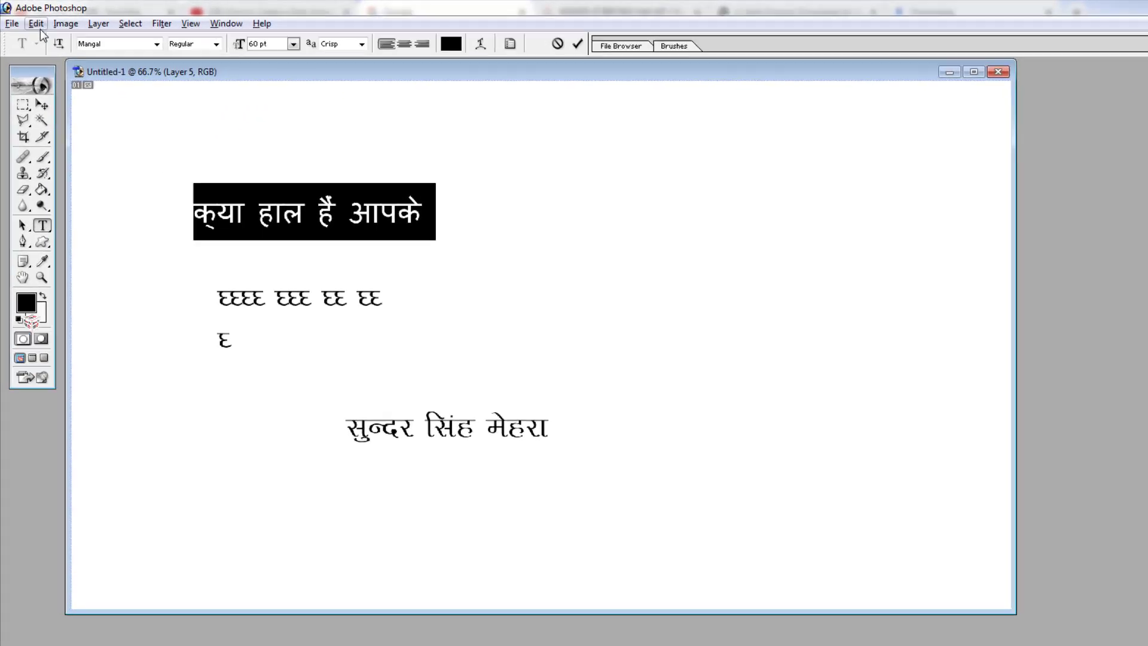
Free-transform the Hindi line to about 314% (188.59 pt), move it to the top-left, and make it Mangal Bold
{"action": "left_click", "coordinate": [29, 19]}
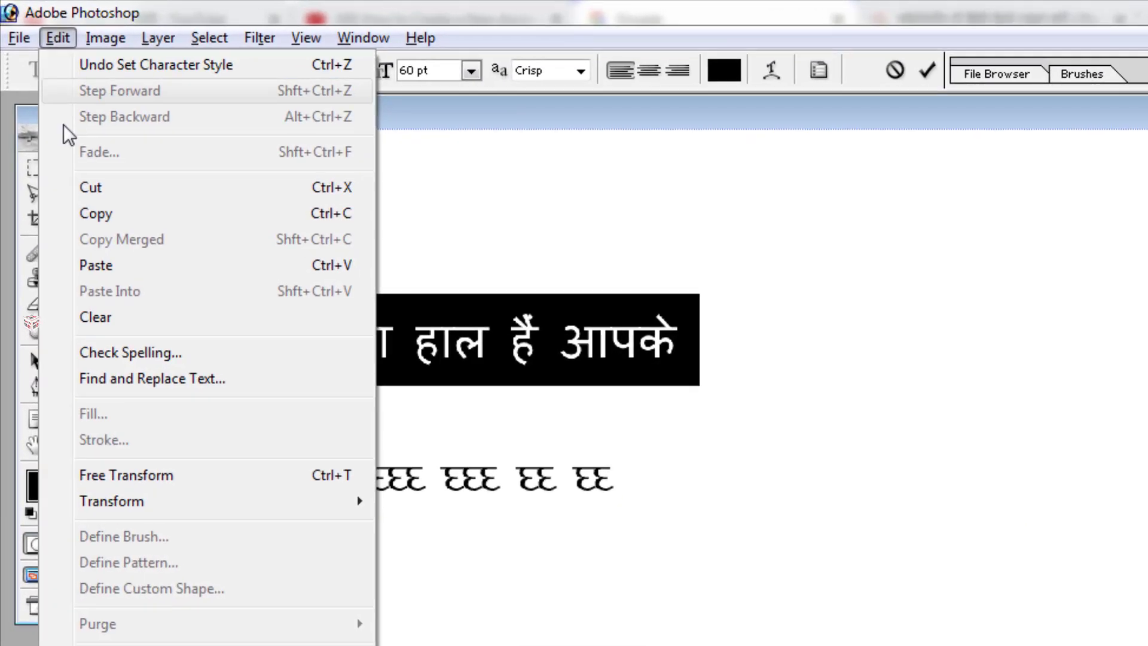
{"action": "left_click", "coordinate": [77, 240]}
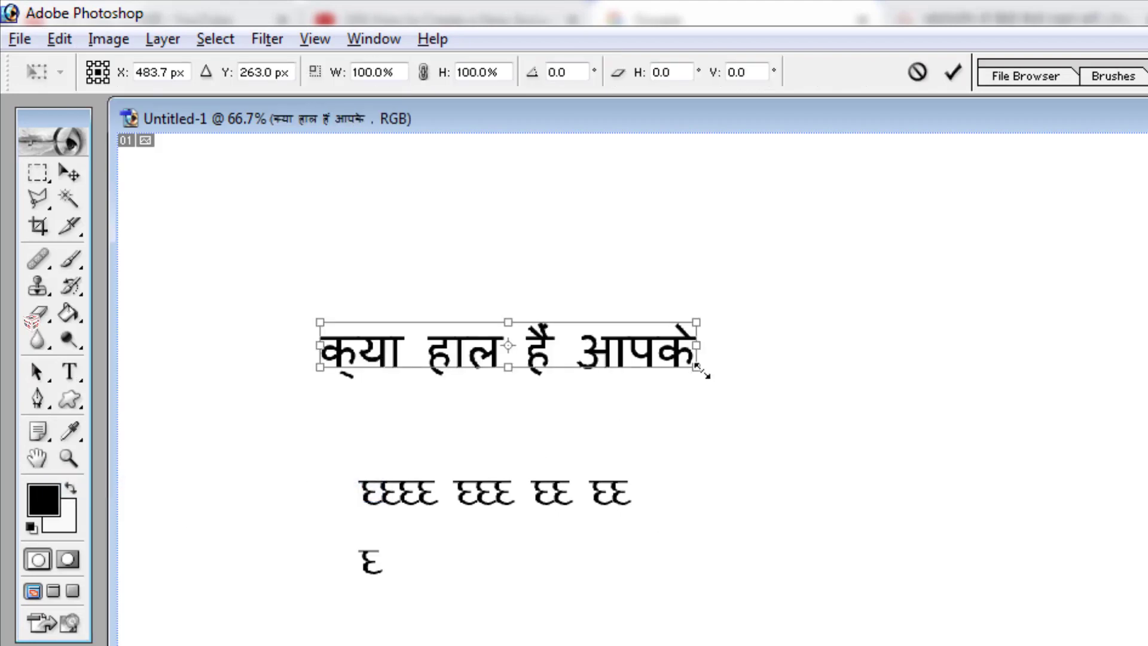
{"action": "left_click_drag", "start_coordinate": [701, 370], "coordinate": [745, 228]}
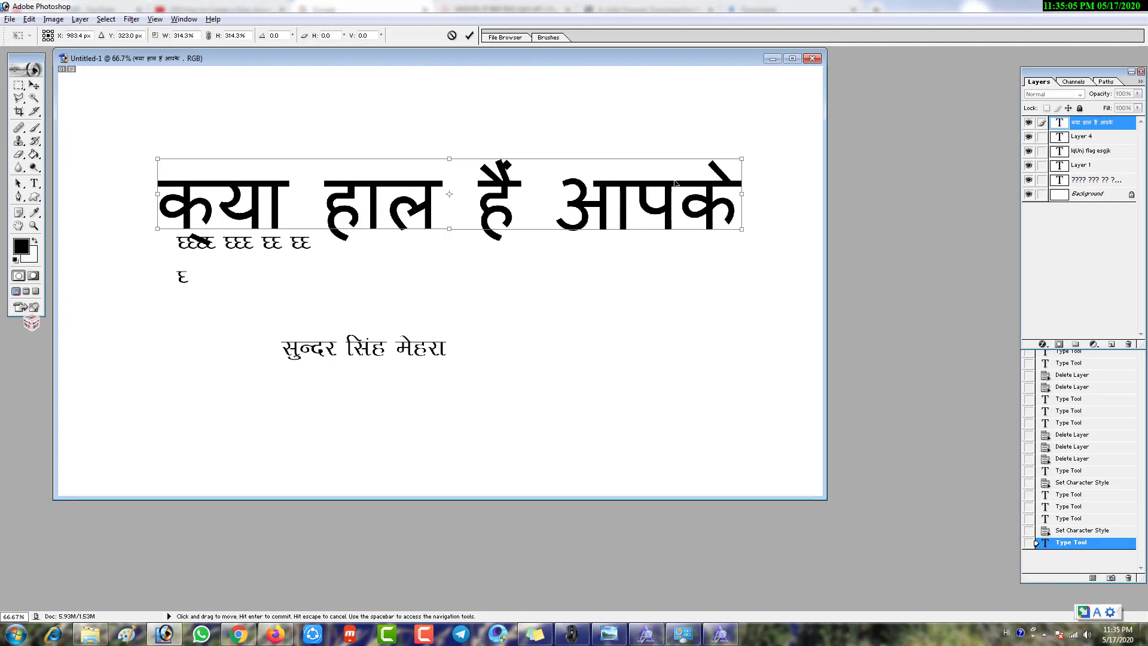
{"action": "left_click_drag", "start_coordinate": [675, 182], "coordinate": [632, 140]}
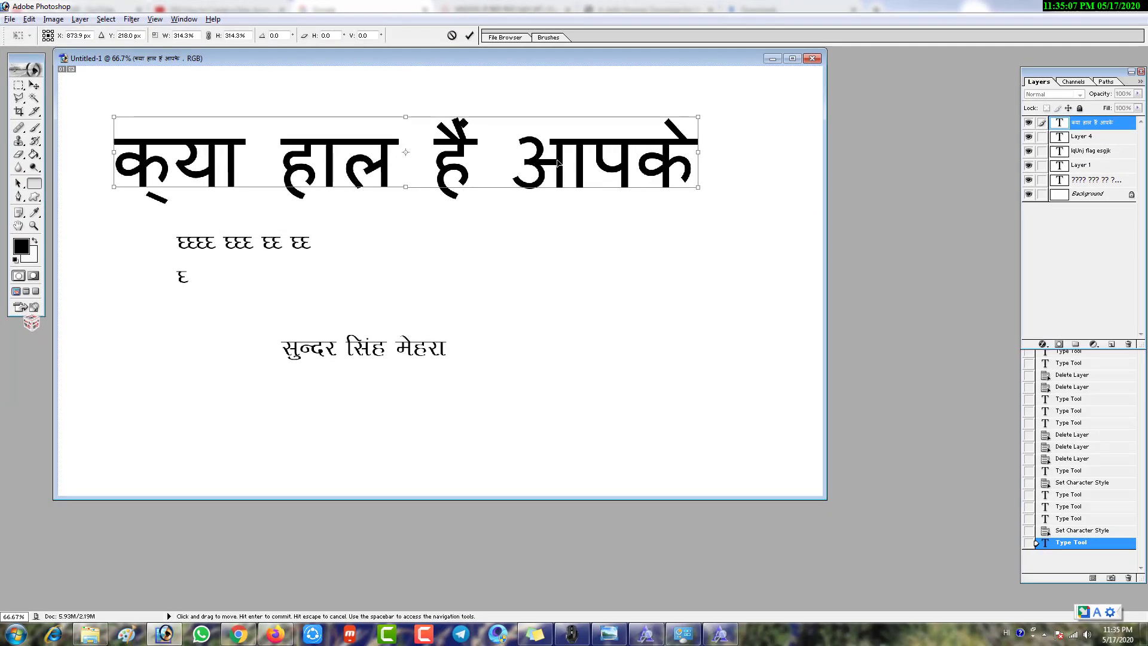
{"action": "key", "text": "Return"}
{"action": "left_click", "coordinate": [176, 36]}
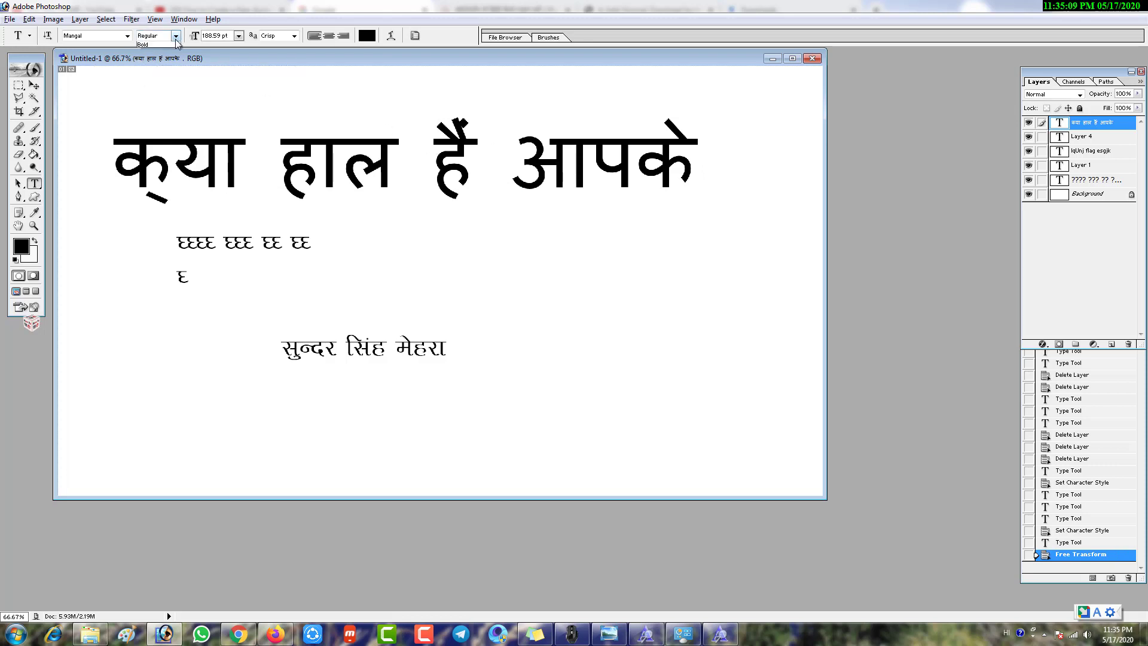
{"action": "left_click", "coordinate": [144, 44]}
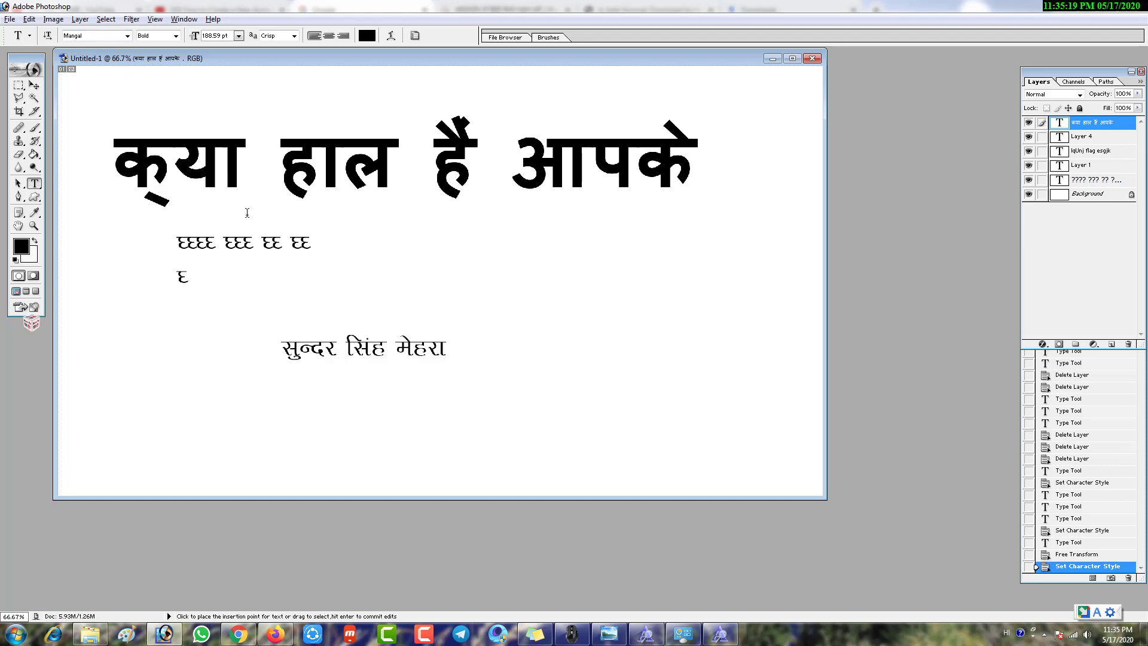
Return to the IRCTC account YouTube video and open the How To हिंदी channel's bell notification options
{"action": "left_click", "coordinate": [246, 637]}
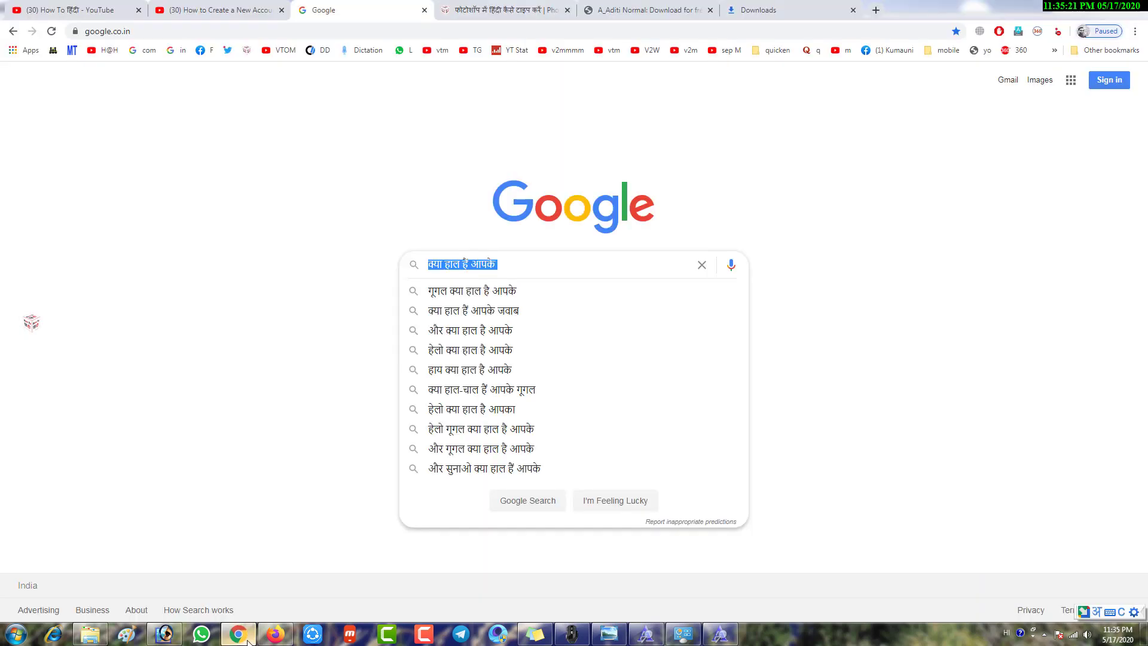
{"action": "left_click", "coordinate": [205, 11]}
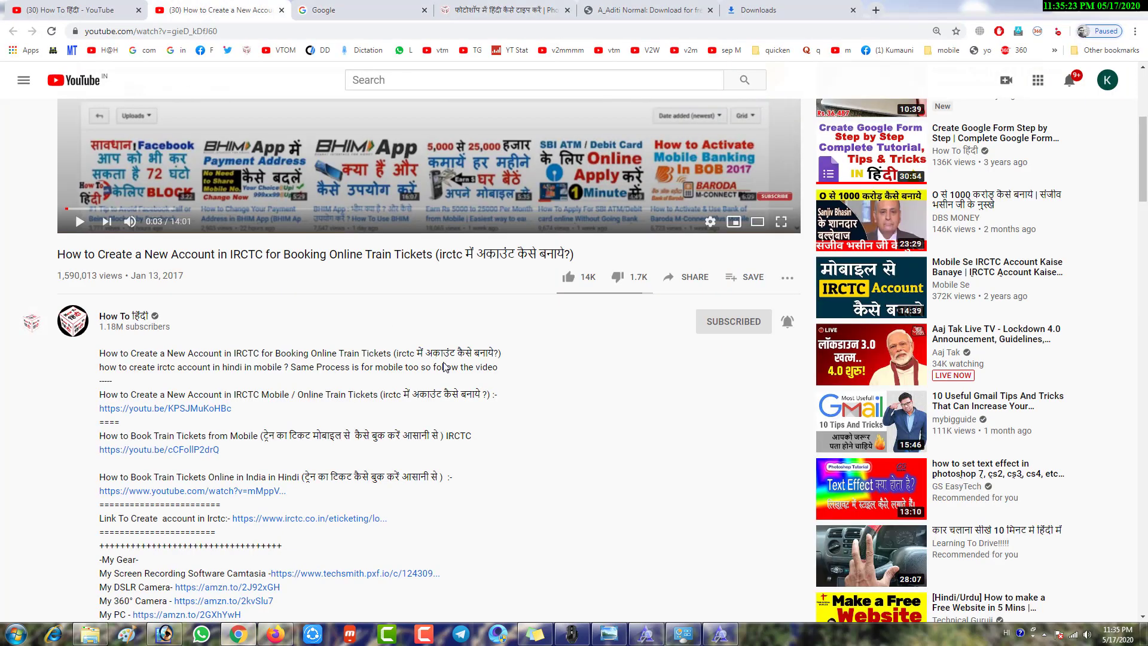
{"action": "scroll", "coordinate": [443, 367], "scroll_direction": "up", "scroll_amount": 4}
{"action": "scroll", "coordinate": [443, 365], "scroll_direction": "down", "scroll_amount": 3}
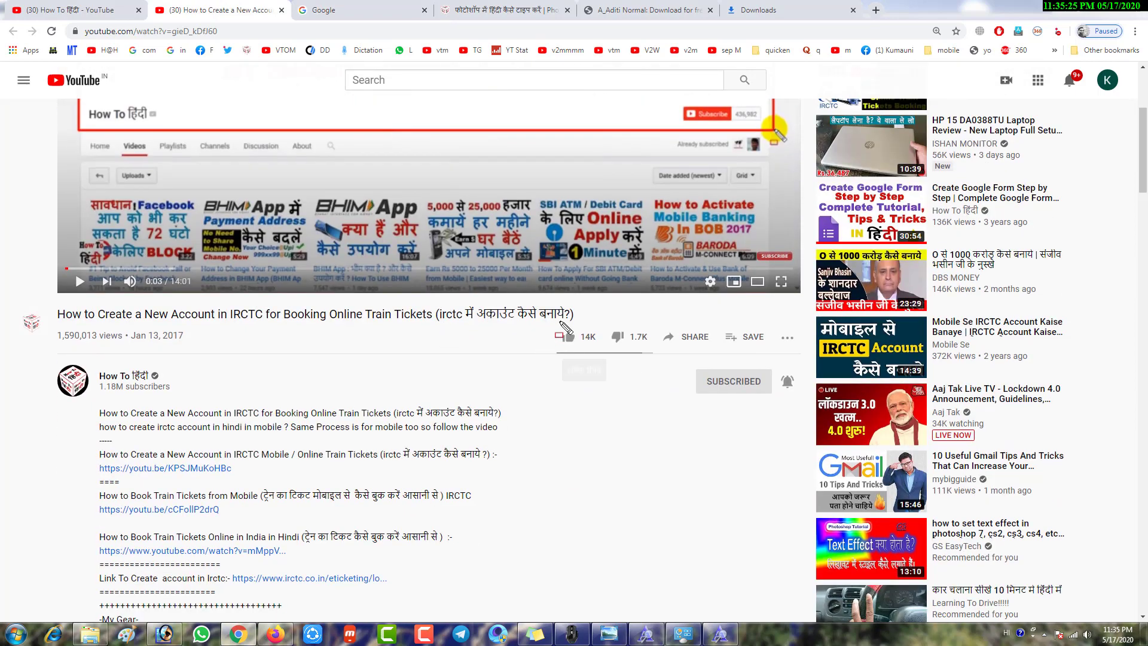
{"action": "left_click_drag", "start_coordinate": [560, 321], "coordinate": [604, 410]}
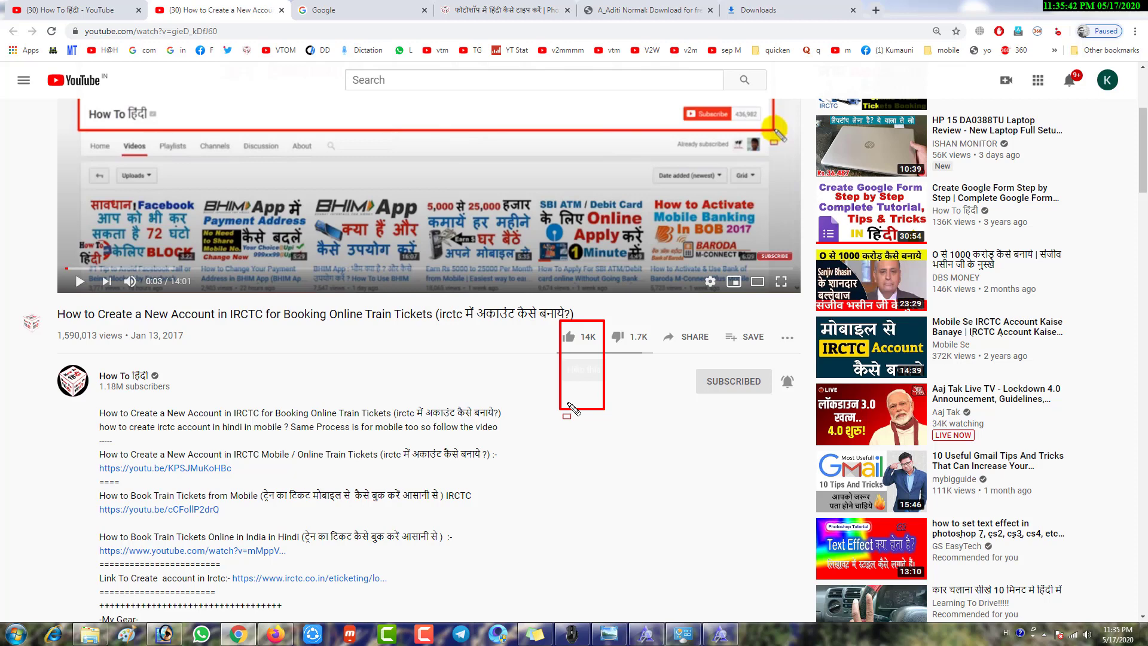
{"action": "scroll", "coordinate": [568, 407], "scroll_direction": "up", "scroll_amount": 2}
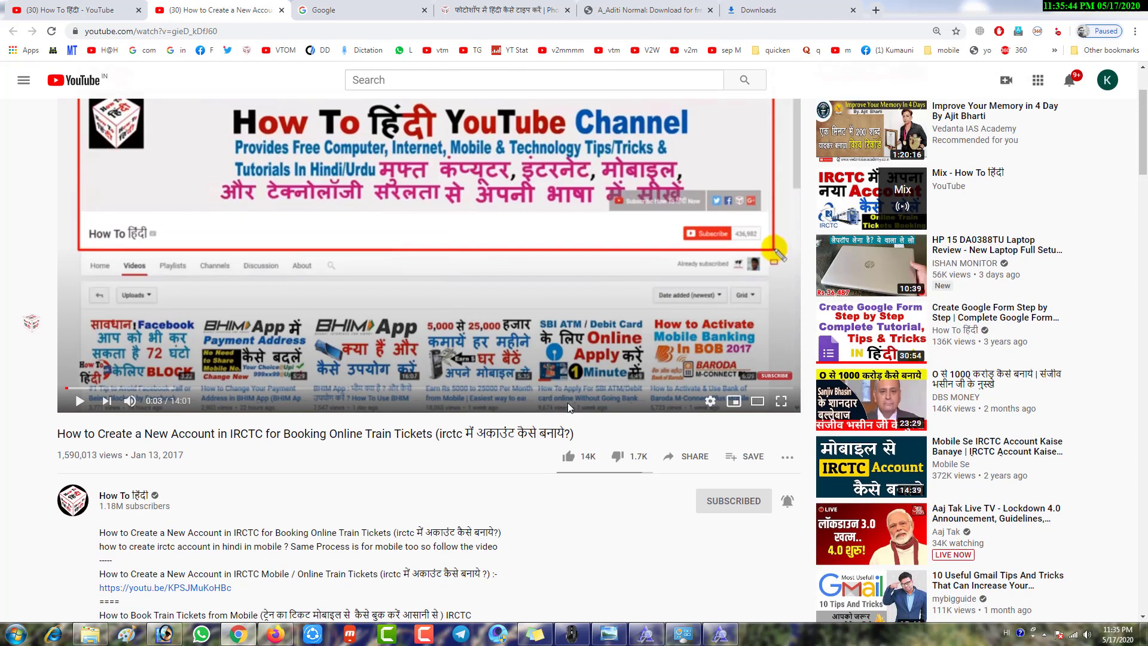
{"action": "scroll", "coordinate": [568, 403], "scroll_direction": "up", "scroll_amount": 2}
{"action": "scroll", "coordinate": [568, 403], "scroll_direction": "down", "scroll_amount": 2}
{"action": "left_click_drag", "start_coordinate": [714, 491], "coordinate": [776, 527]}
{"action": "left_click", "coordinate": [787, 501]}
{"action": "left_click_drag", "start_coordinate": [775, 517], "coordinate": [887, 546]}
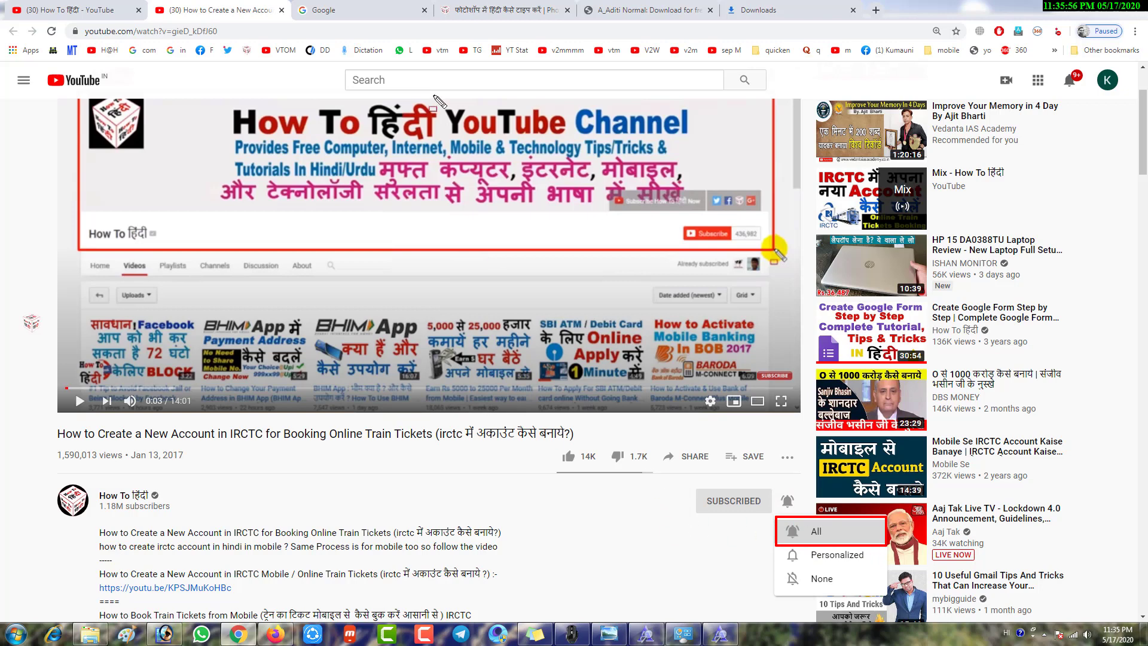